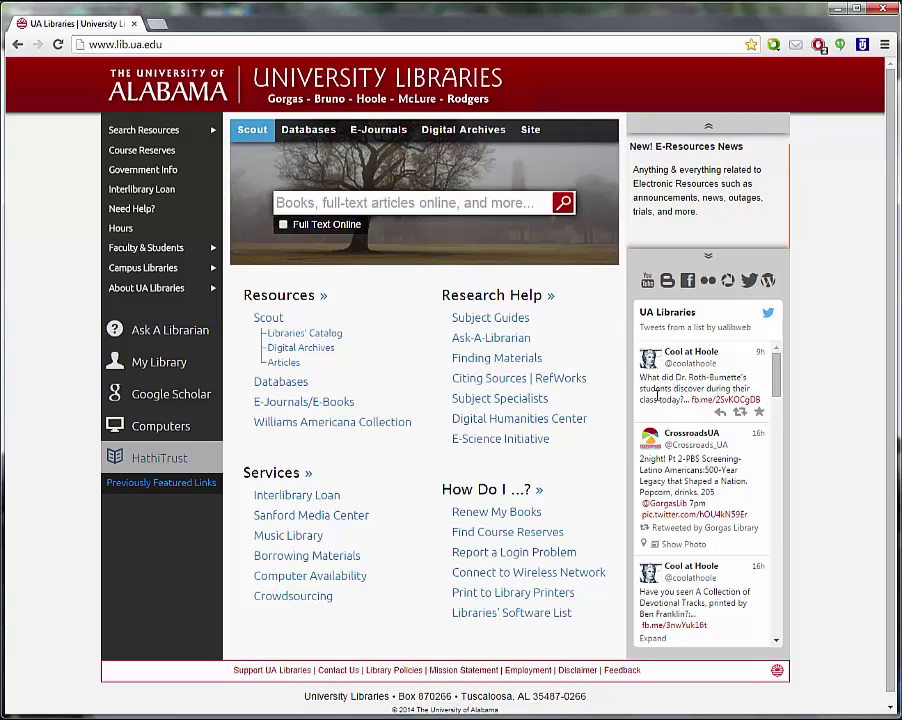
Open the library's Databases page and find the databases for the subject Psychology
click(293, 385)
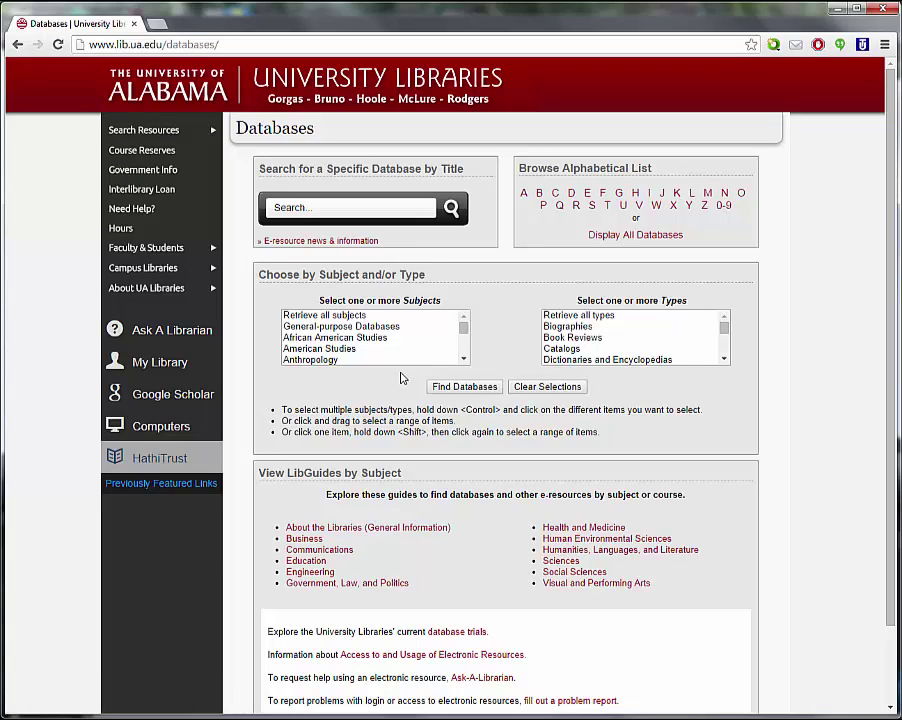
mouse_move(464, 333)
mouse_down()
mouse_move(466, 351)
mouse_move(462, 344)
mouse_up()
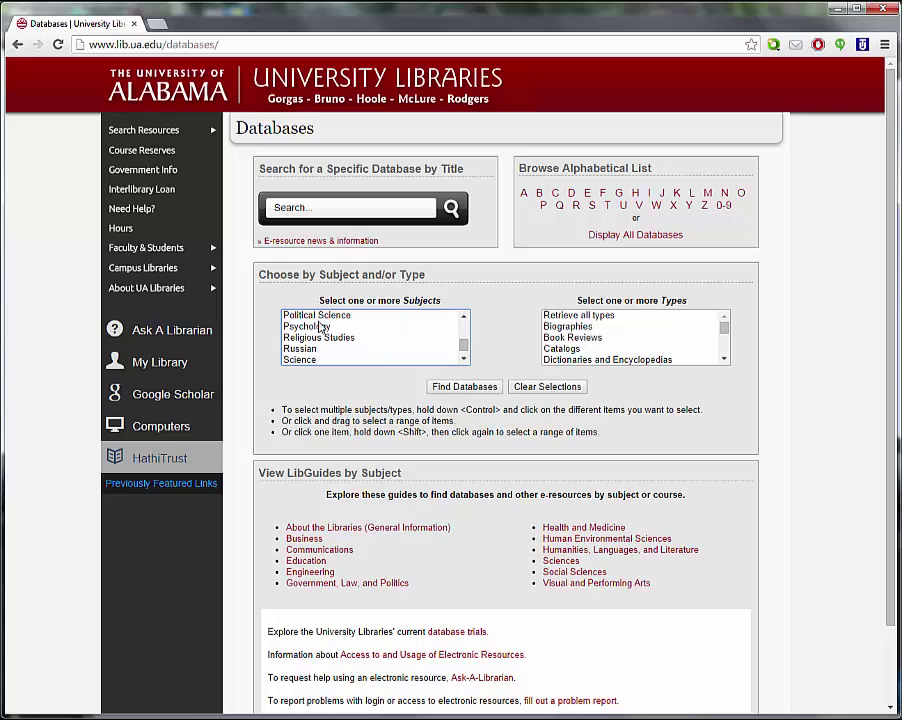
click(355, 327)
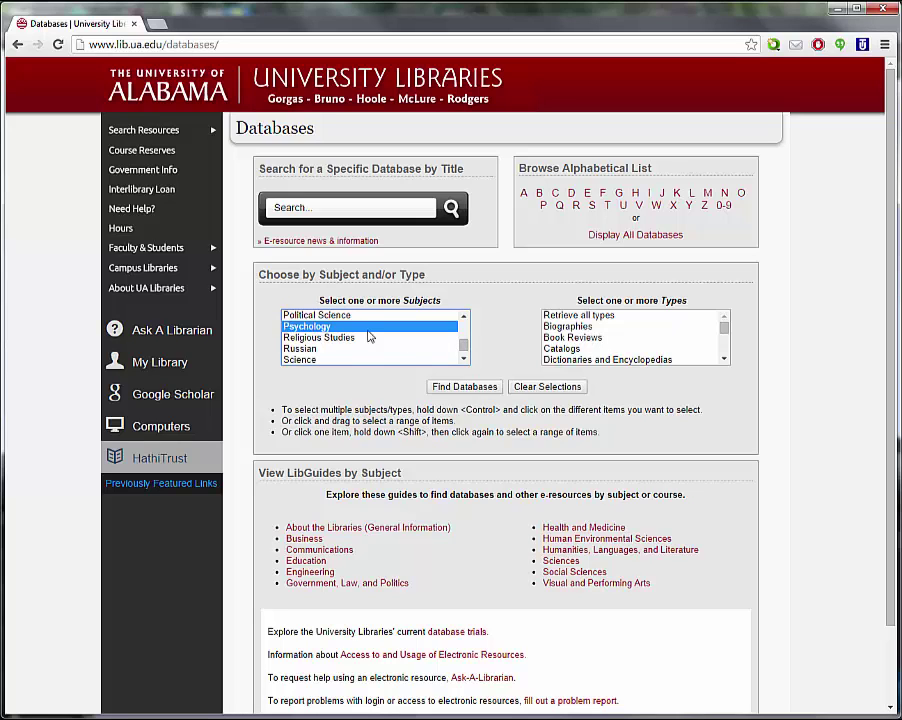
click(442, 392)
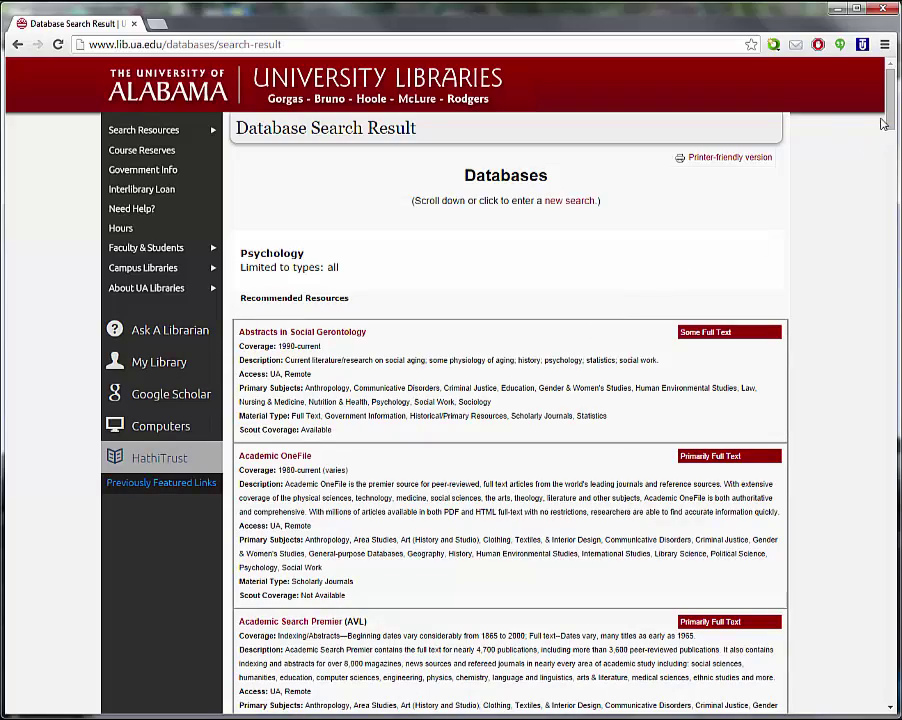
Open PsychiatryOnline.com from the Psychology database results and go to its DSM Library
drag(890, 97, 892, 297)
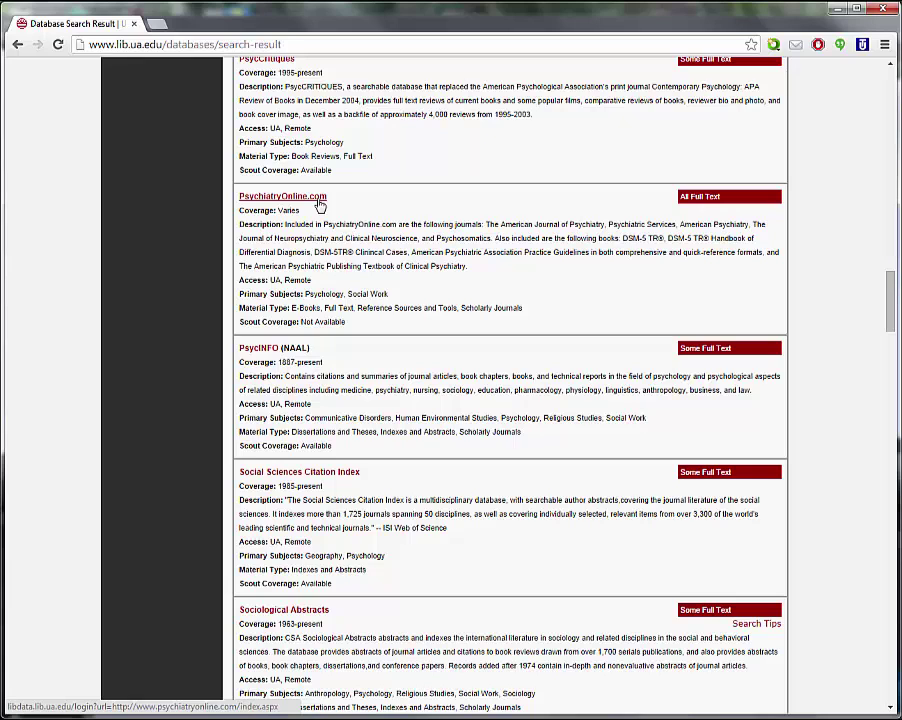
click(320, 204)
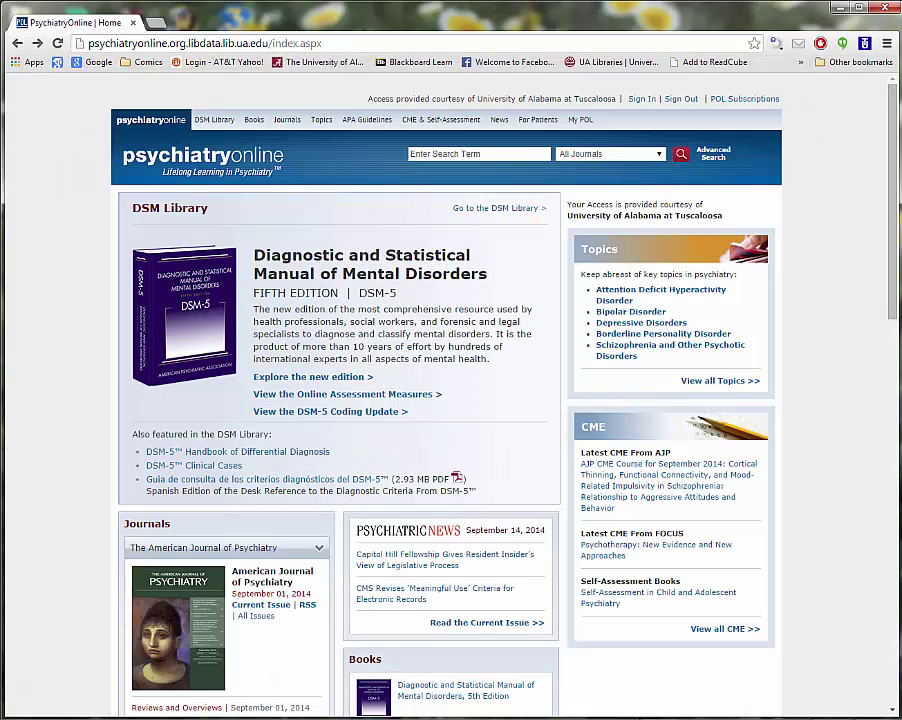
click(220, 120)
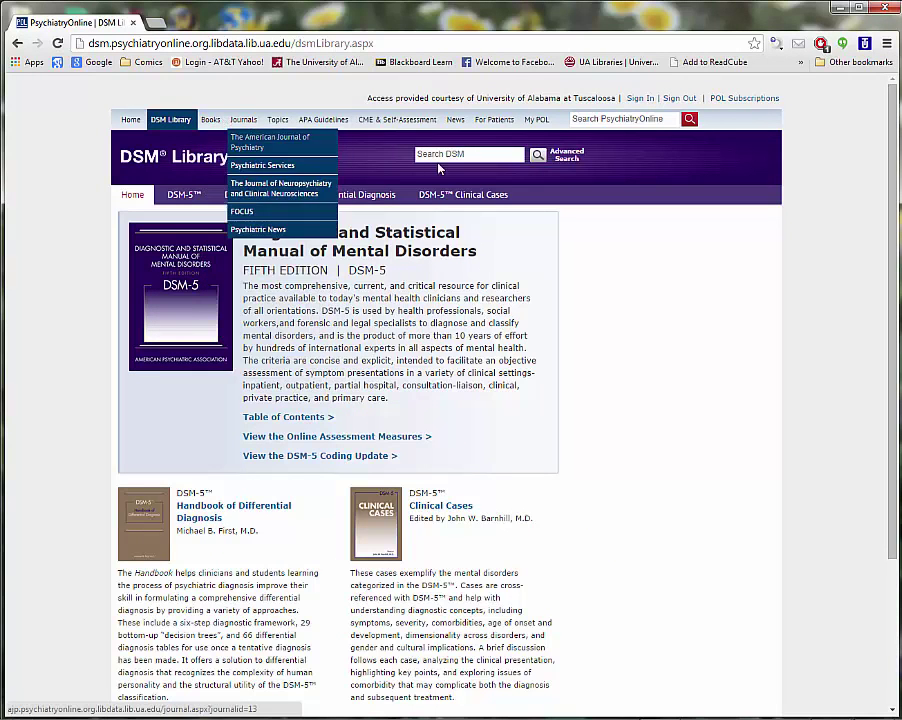
Search the DSM Library for "attention deficit"
click(428, 154)
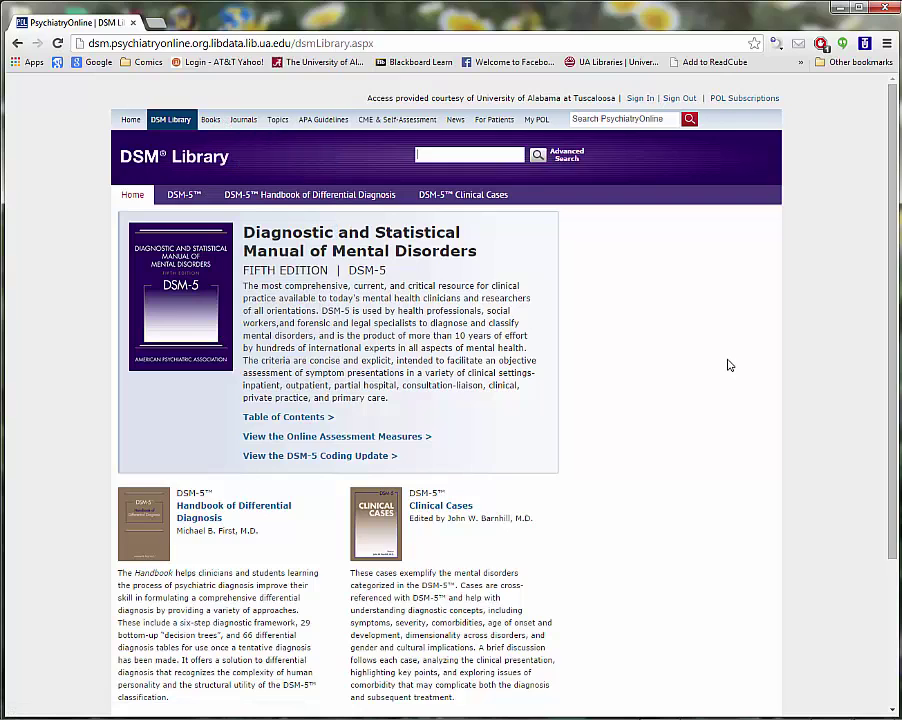
text(attention d)
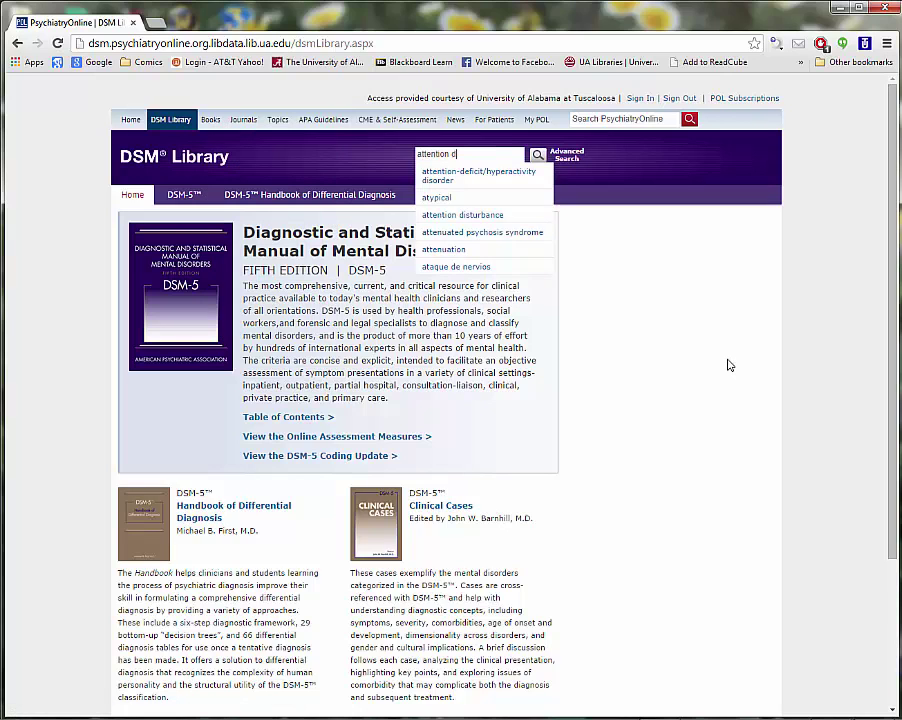
text(eficit)
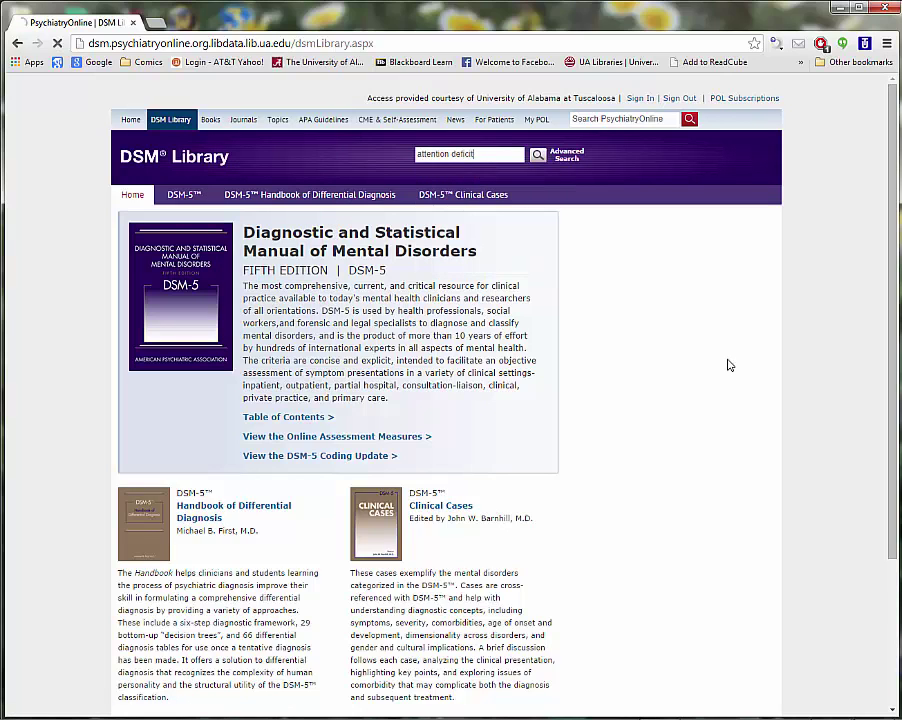
key(Return)
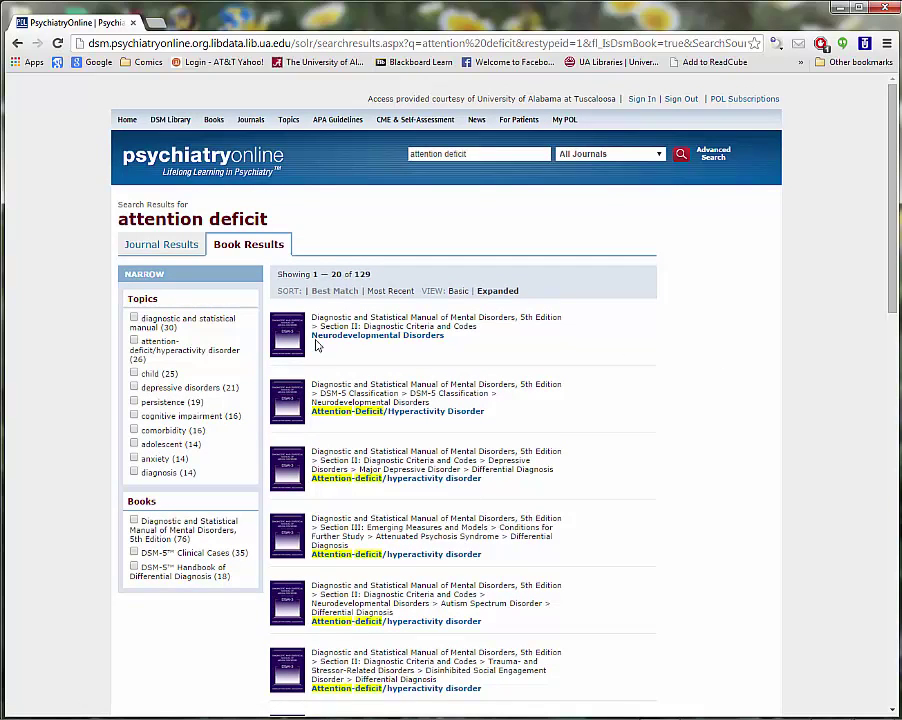
Narrow the book results to the topic attention-deficit/hyperactivity disorder and open the DSM-5 "Attention-Deficit/Hyperactivity Disorder" entry under Neurodevelopmental Disorders
click(134, 341)
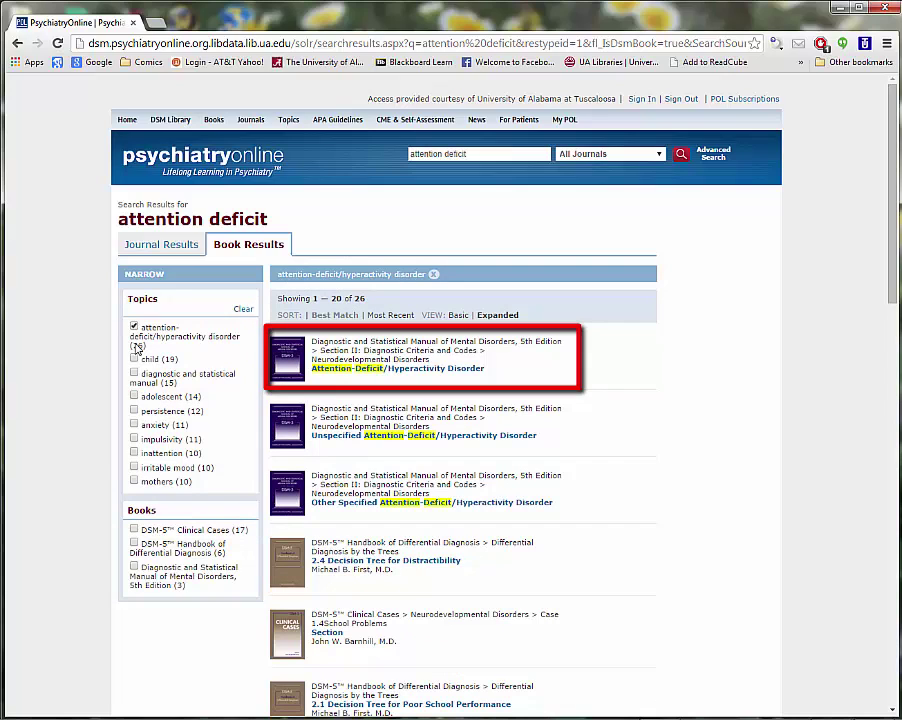
click(480, 370)
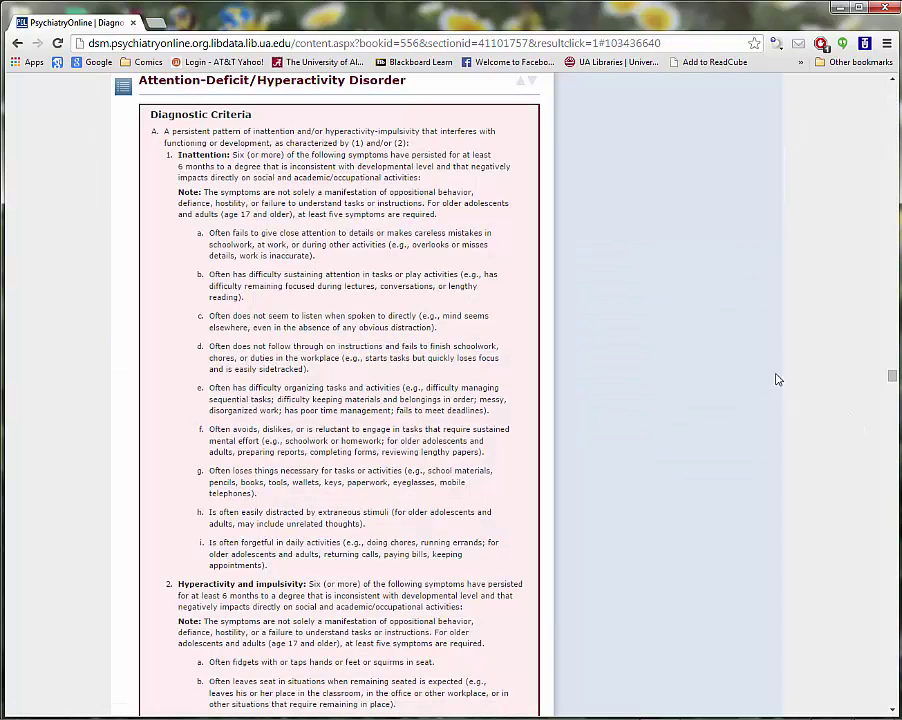
Read through the Attention-Deficit/Hyperactivity Disorder entry, from the diagnostic criteria through differential diagnosis and comorbidity to the references
scroll(755, 357, down, 6)
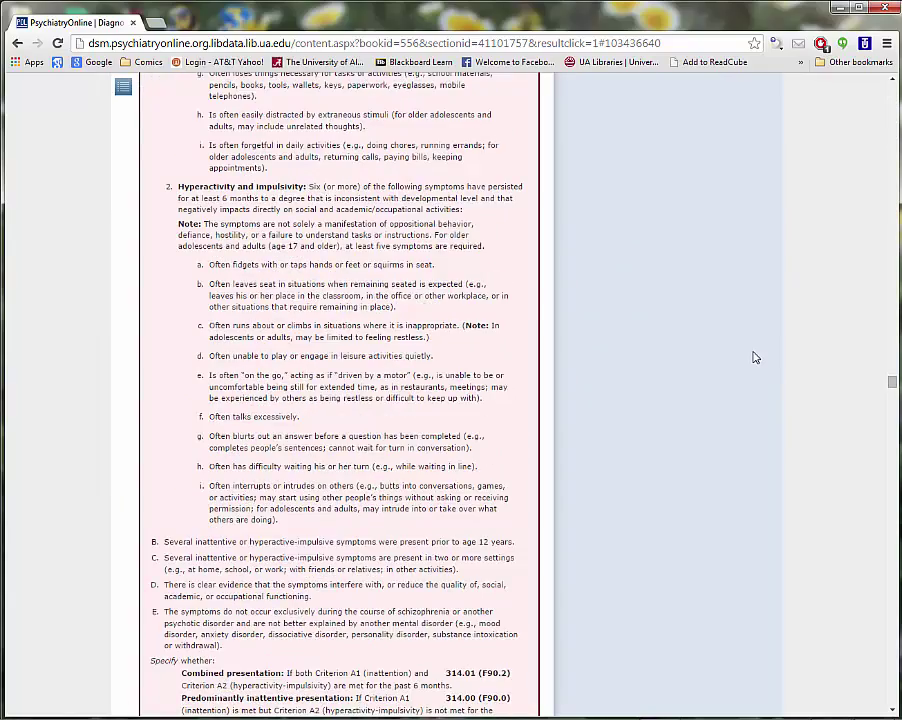
scroll(755, 357, down, 1)
scroll(755, 357, down, 4)
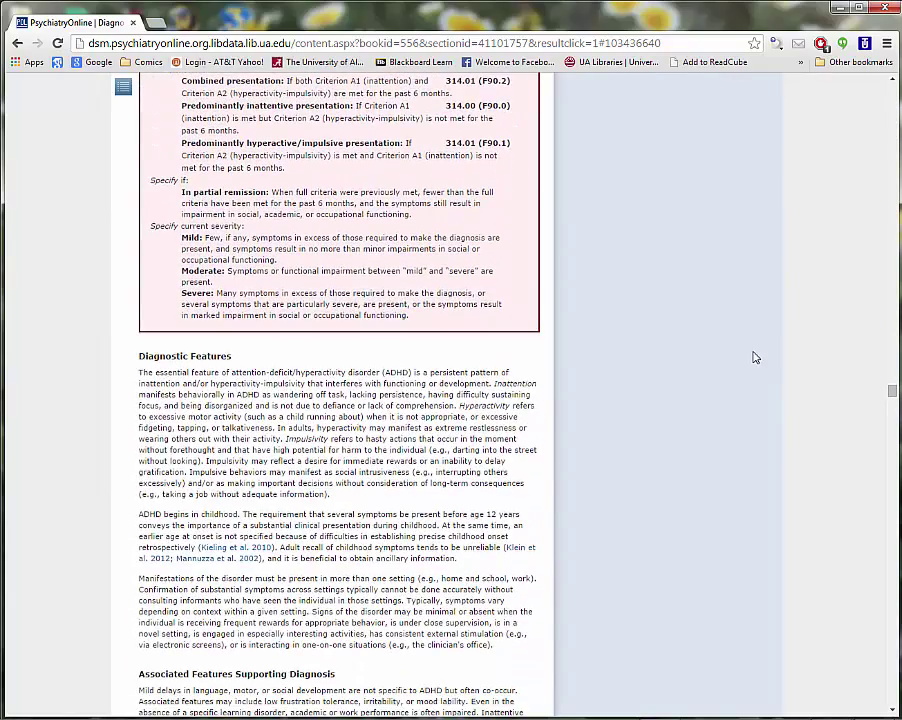
scroll(755, 357, down, 5)
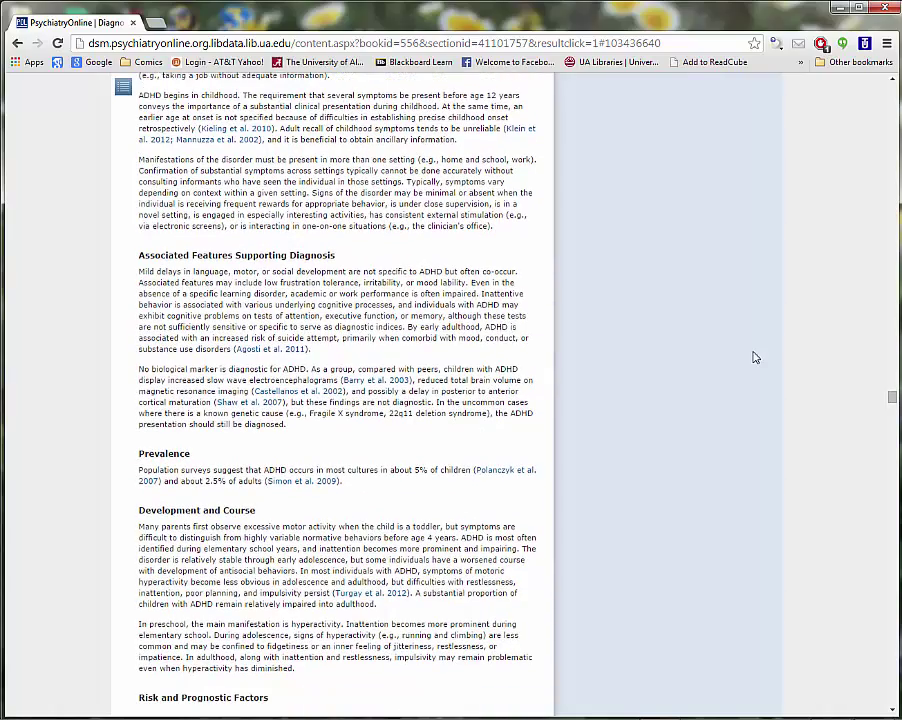
scroll(755, 357, down, 5)
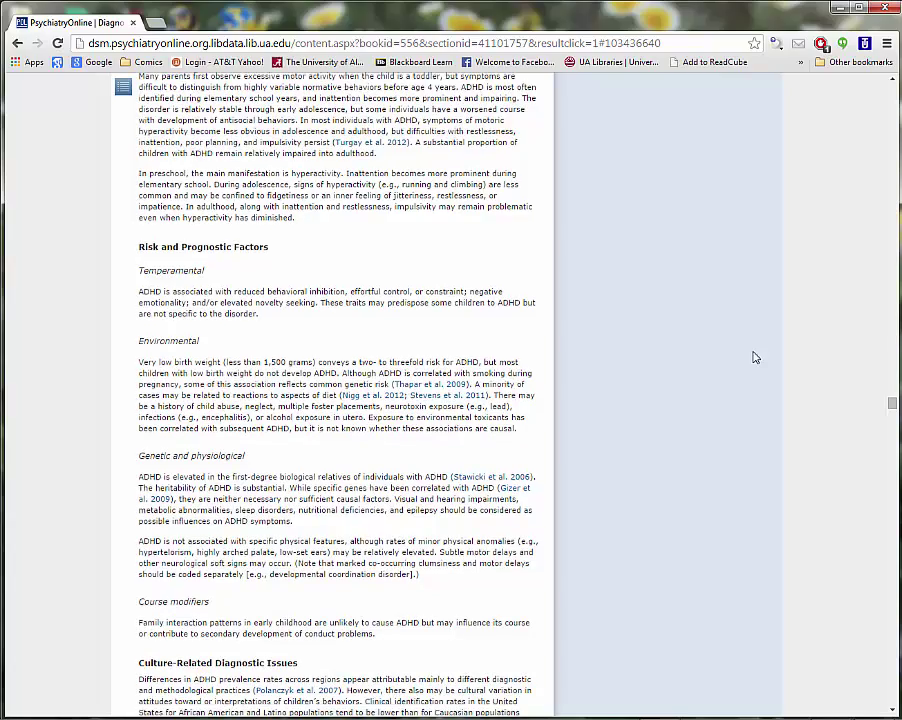
scroll(755, 357, down, 5)
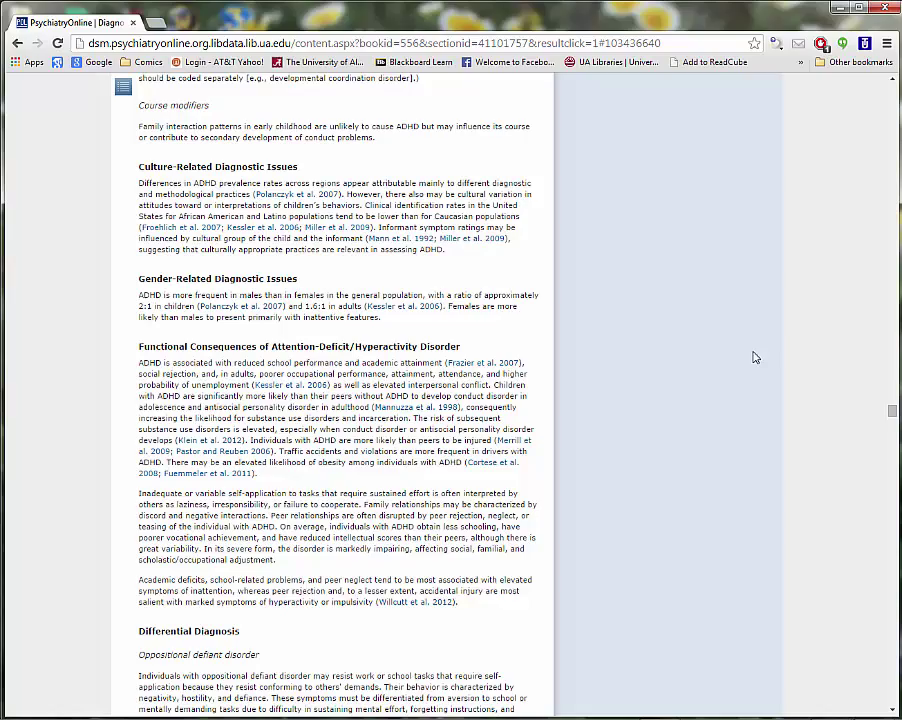
scroll(755, 357, down, 5)
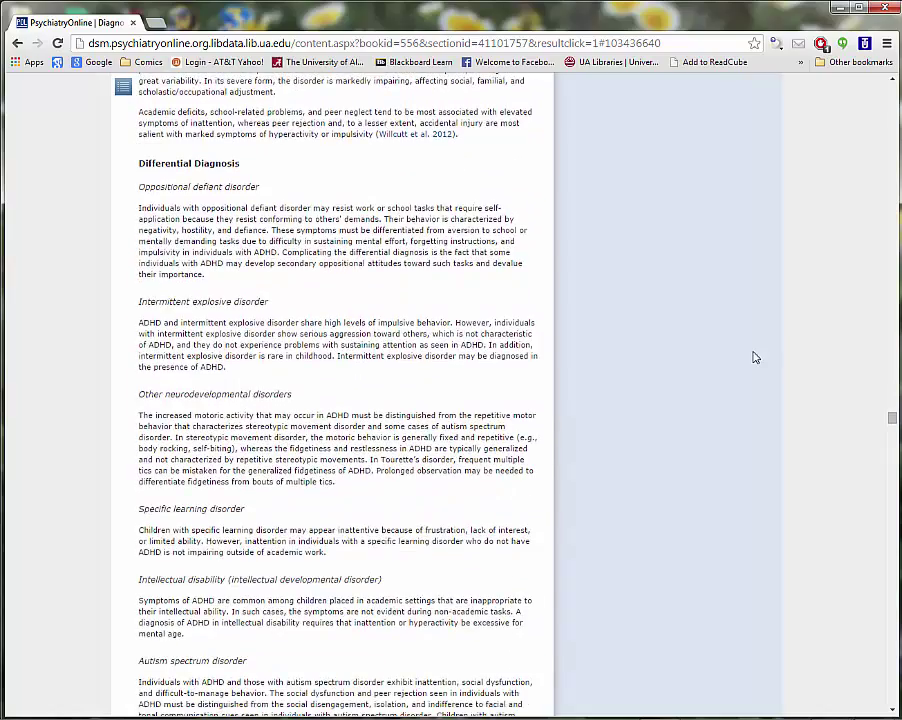
scroll(755, 357, down, 5)
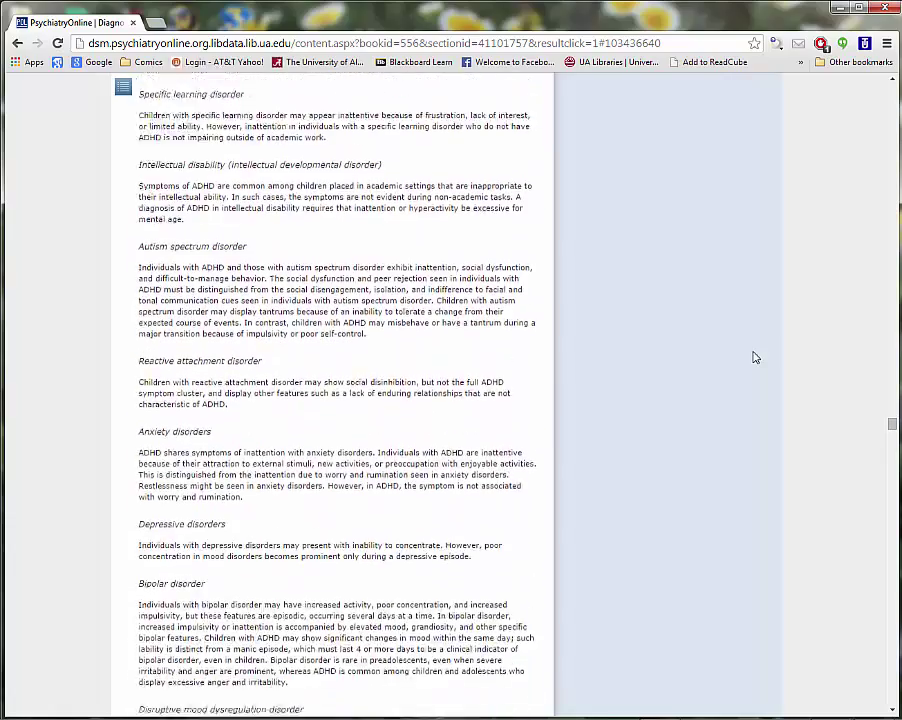
scroll(755, 357, down, 1)
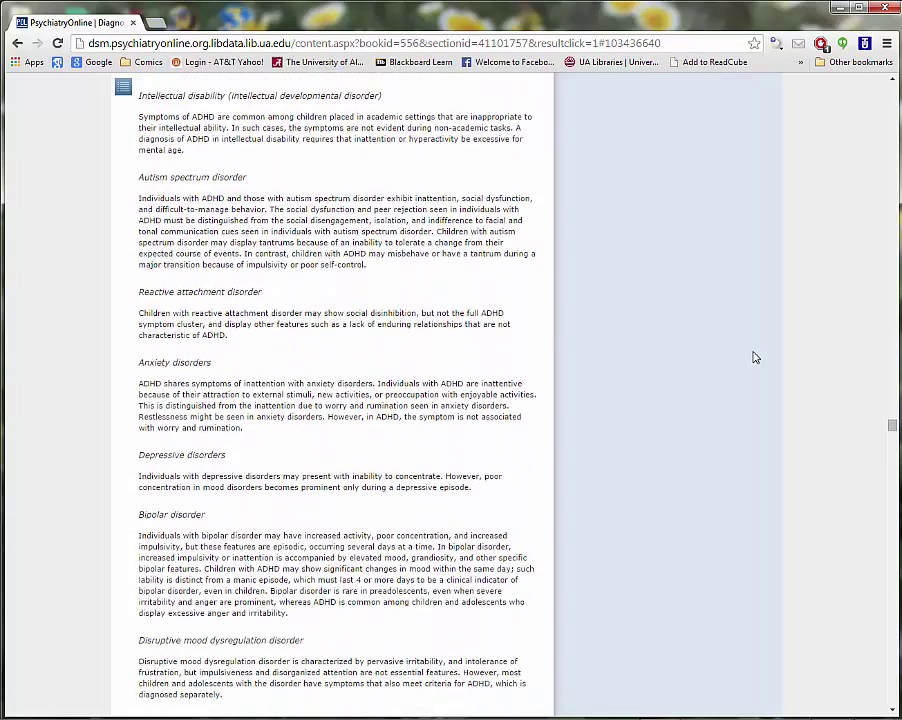
scroll(755, 357, down, 4)
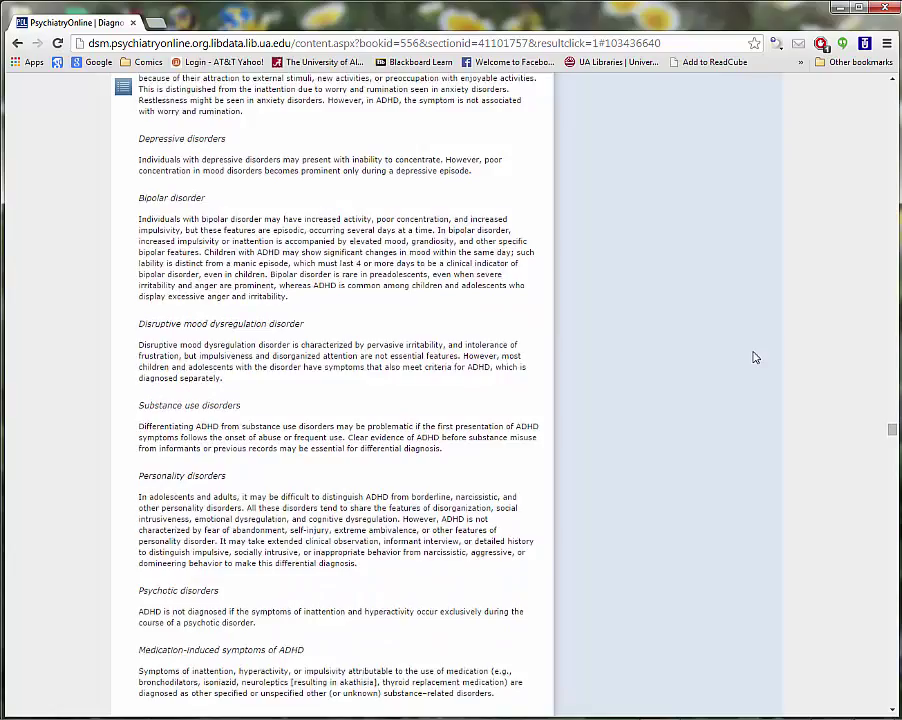
scroll(755, 357, down, 2)
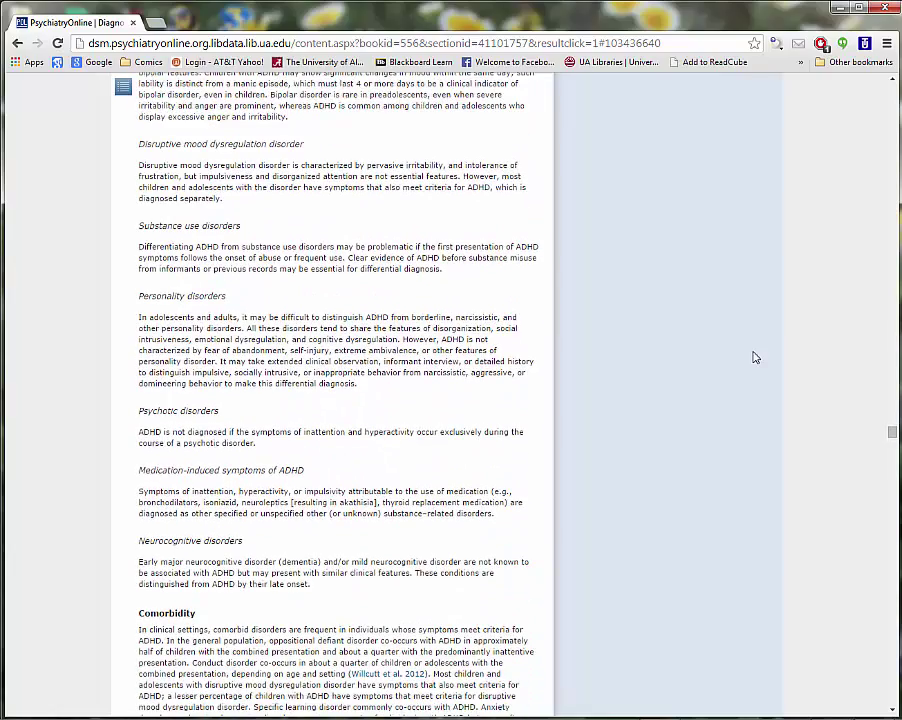
scroll(755, 357, down, 4)
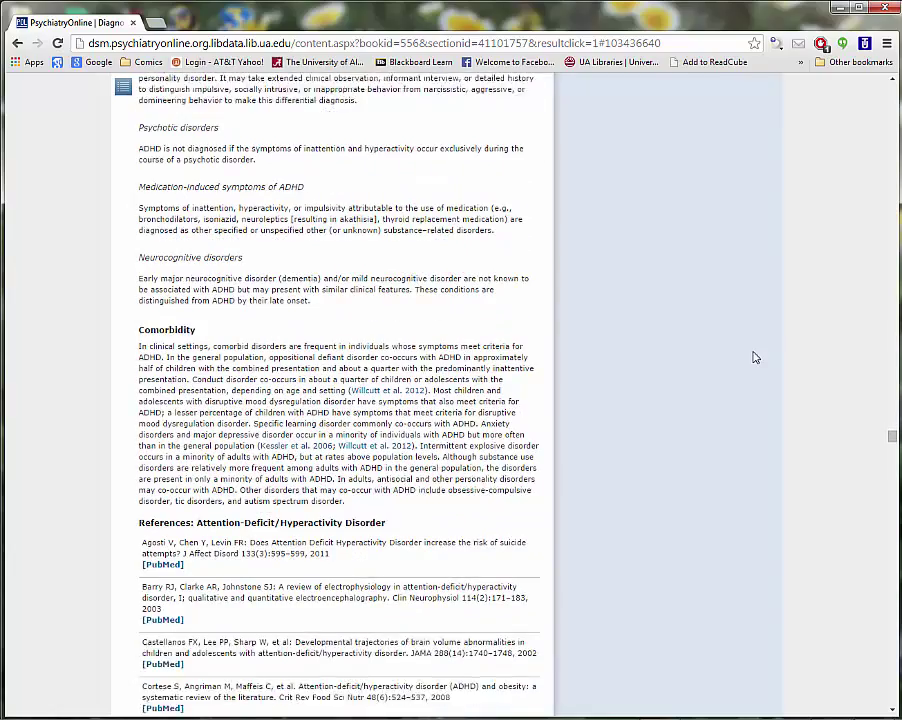
scroll(755, 357, down, 4)
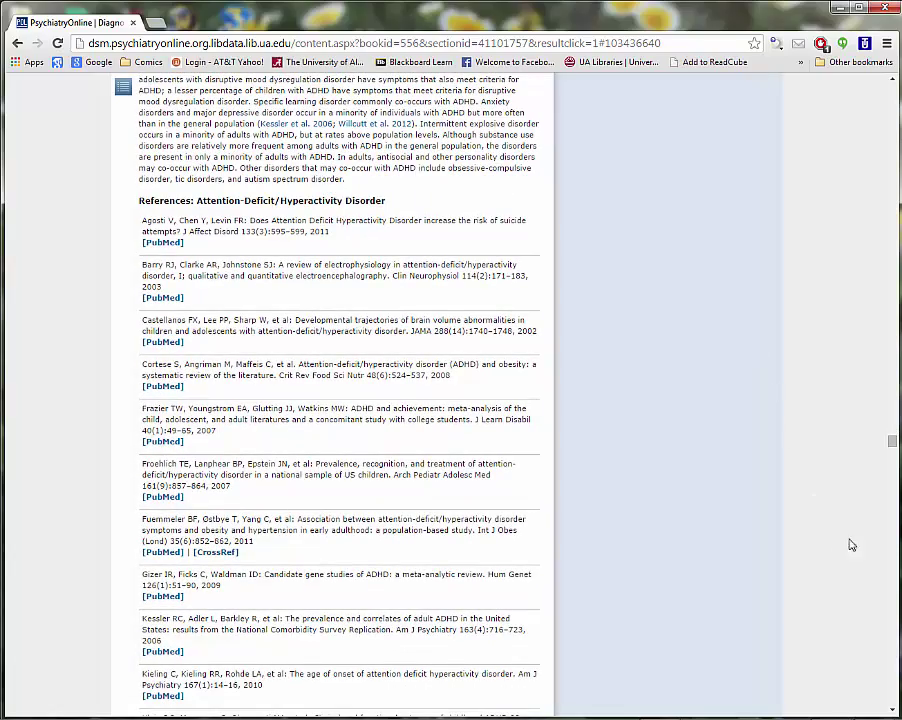
Search the DSM Library for "bipolar disorder"
drag(891, 443, 895, 72)
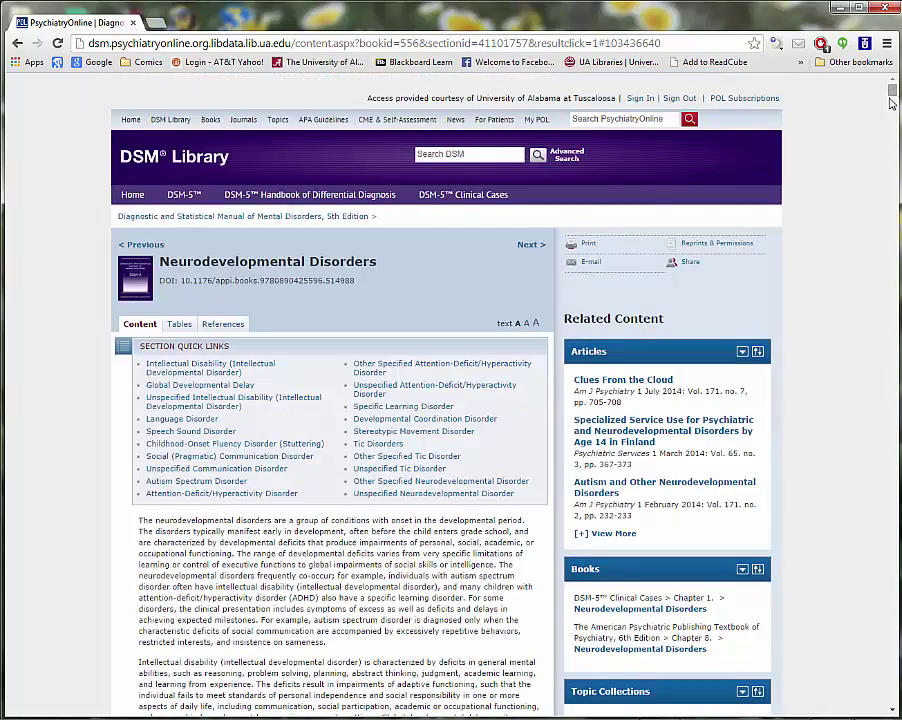
click(455, 154)
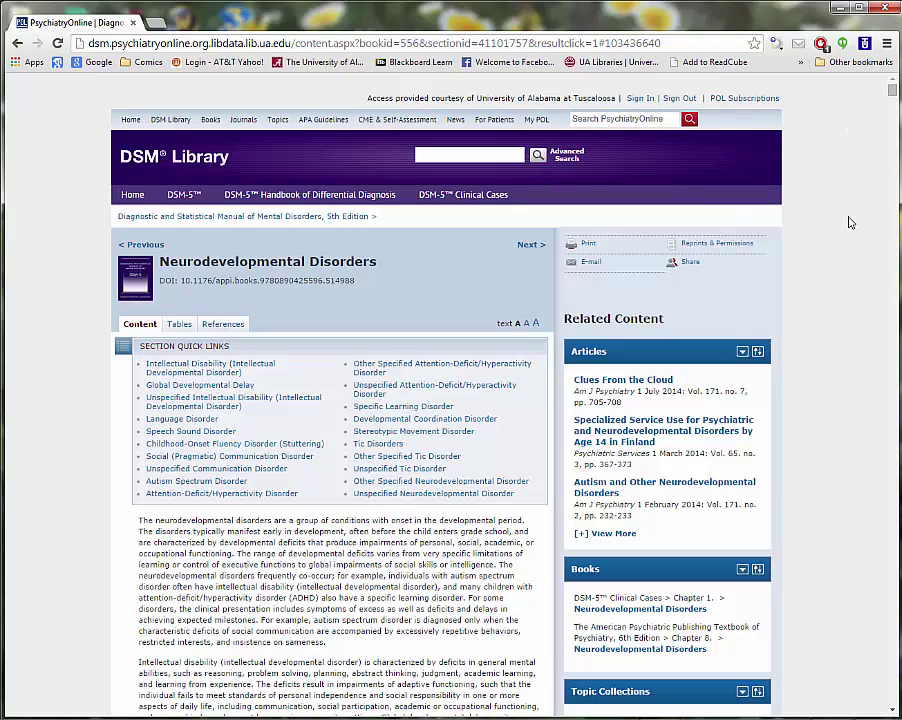
text(bipolar diso)
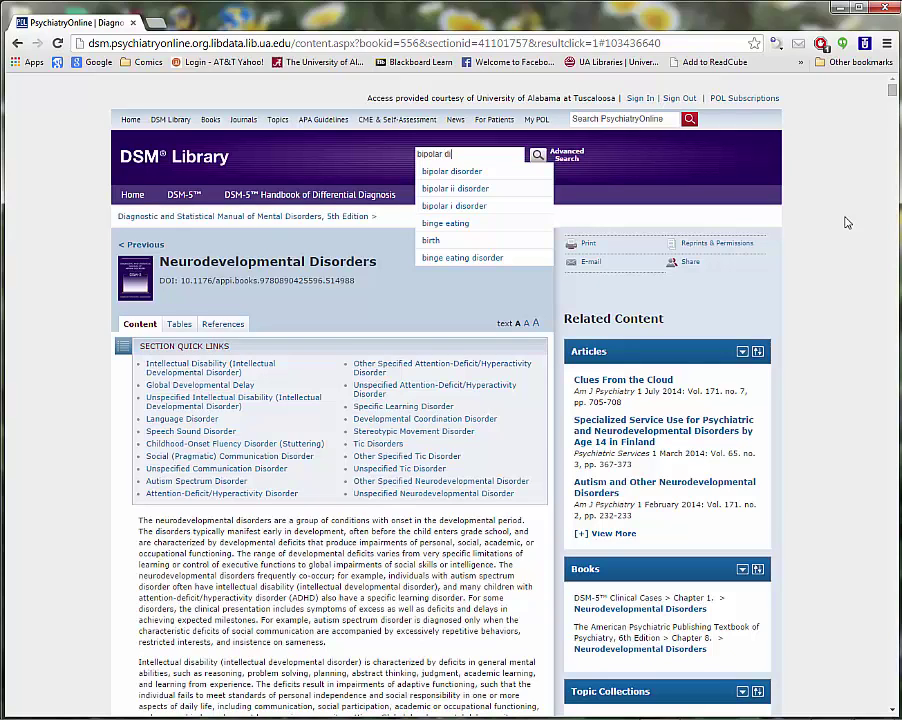
text(rder)
key(Return)
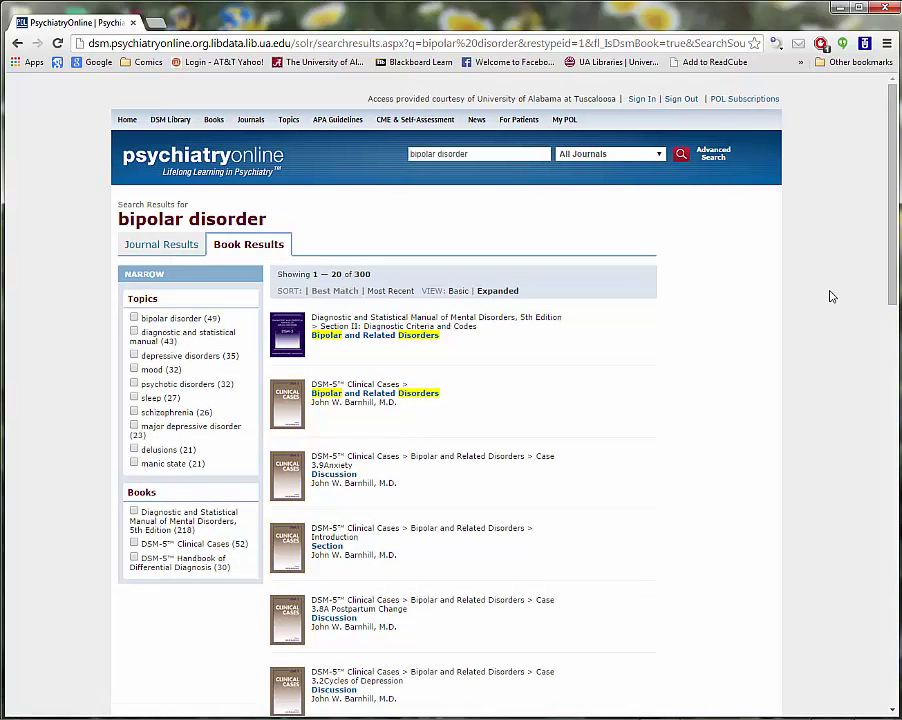
Open the DSM-5 chapter "Bipolar and Related Disorders" and review the Bipolar I Disorder section from its diagnostic criteria to Comorbidity
click(427, 344)
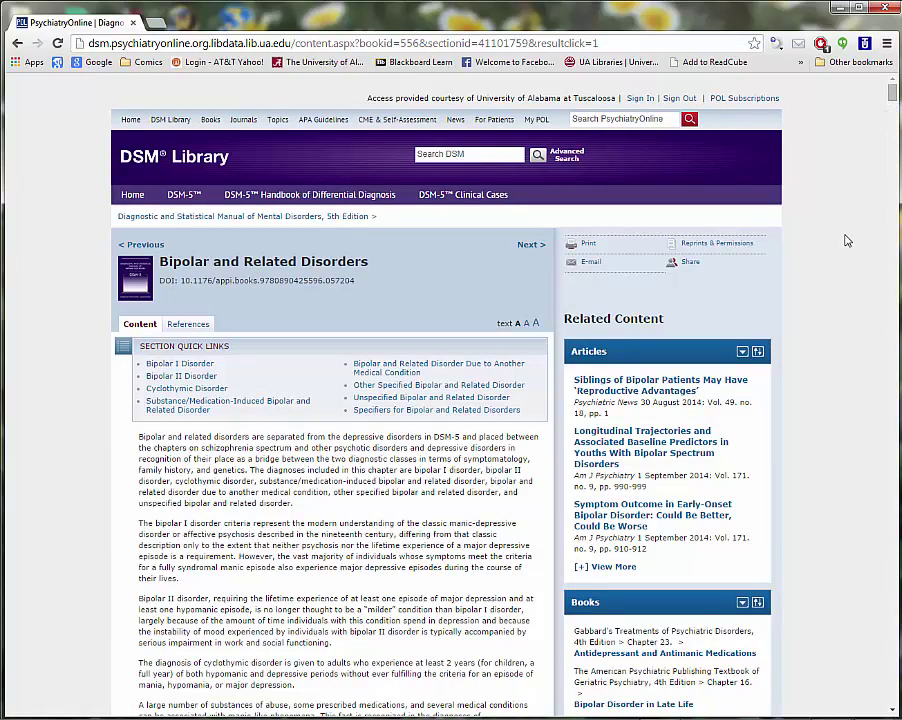
scroll(843, 267, down, 6)
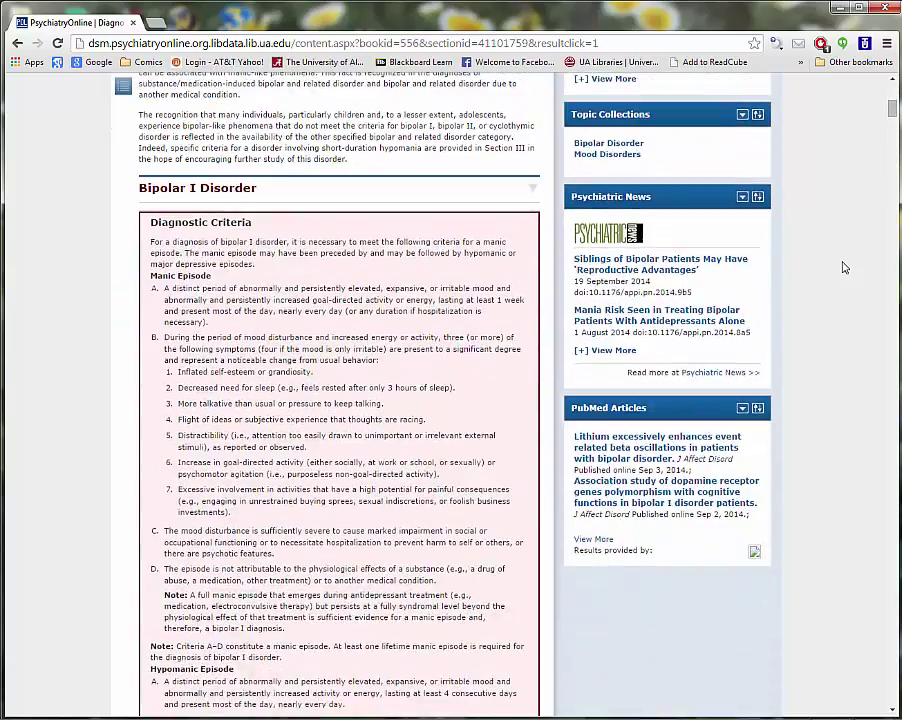
scroll(843, 267, down, 6)
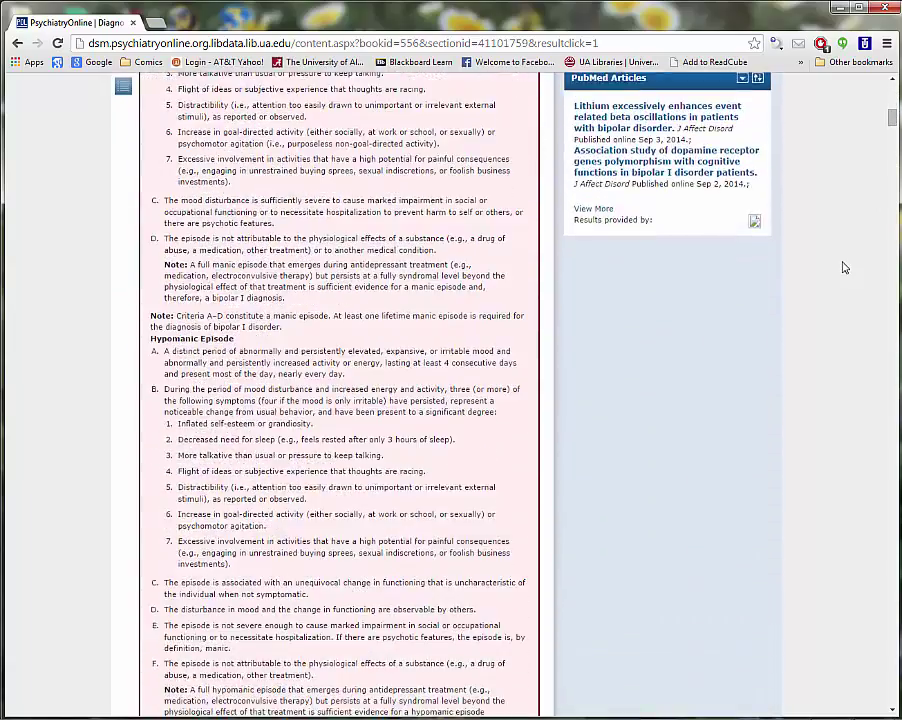
scroll(843, 267, down, 4)
scroll(737, 210, down, 7)
scroll(737, 210, down, 14)
scroll(737, 210, down, 15)
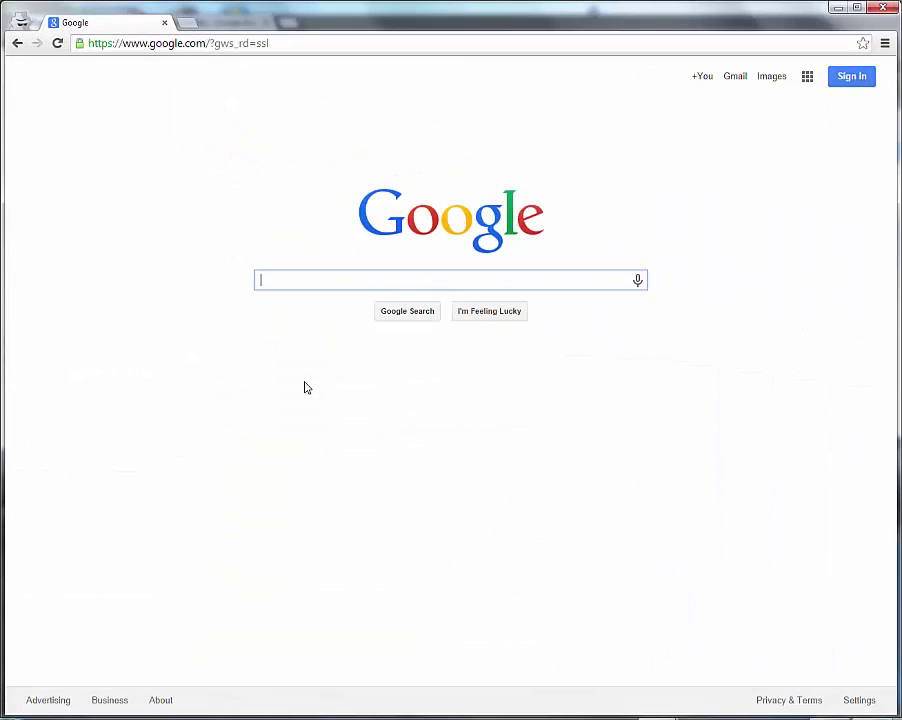
Search Google for "comorbidity"
text(comorbi)
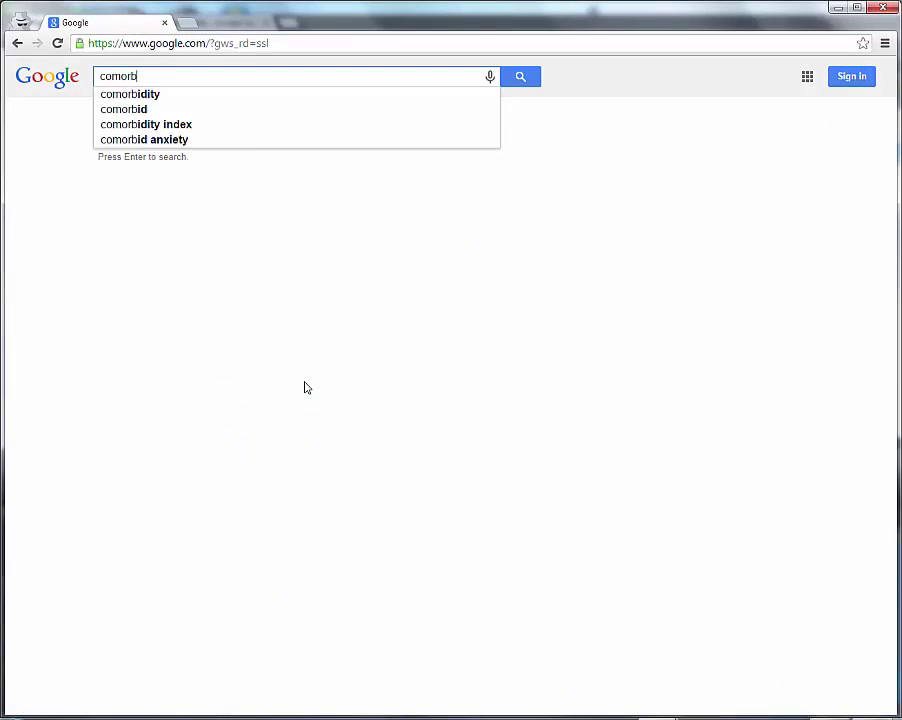
text(dity)
key(Return)
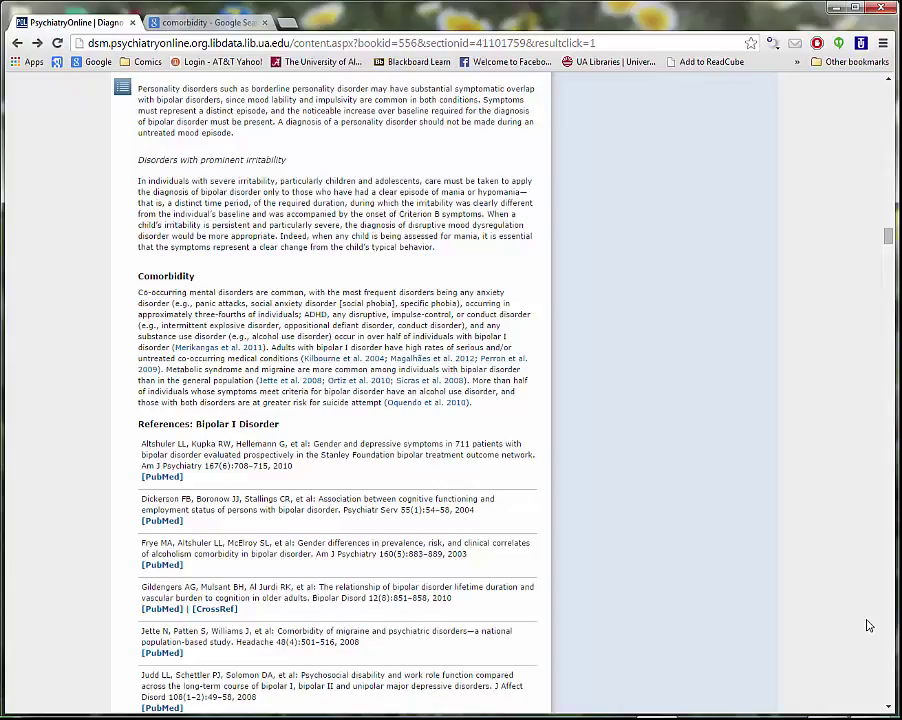
Open the related article "Longitudinal Trajectories and Associated Baseline Predictors in Youths With Bipolar Spectrum Disorders" and look over its abstract
drag(888, 240, 893, 103)
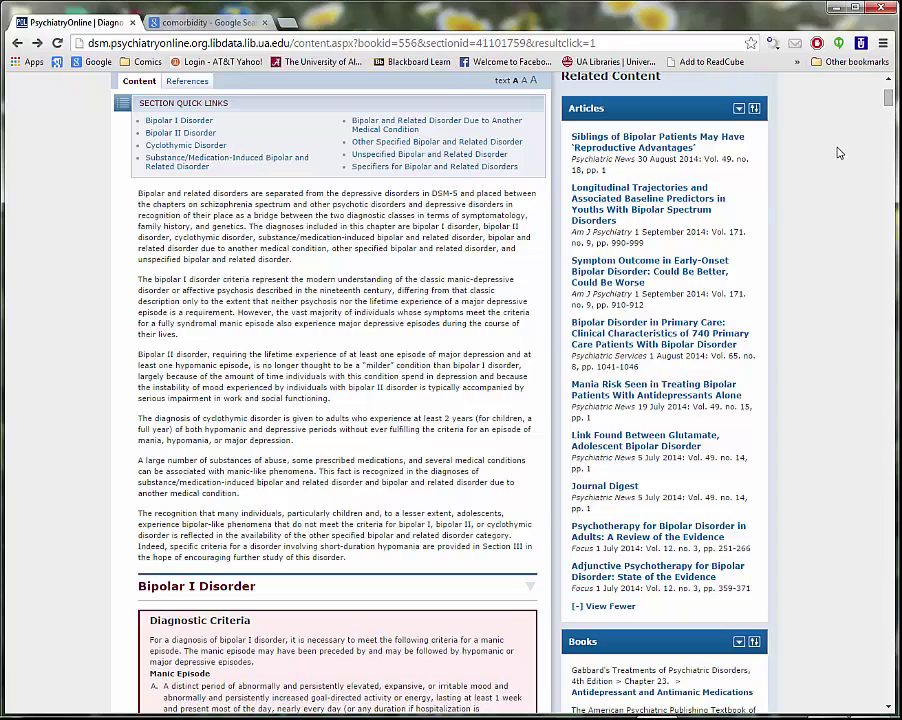
click(676, 206)
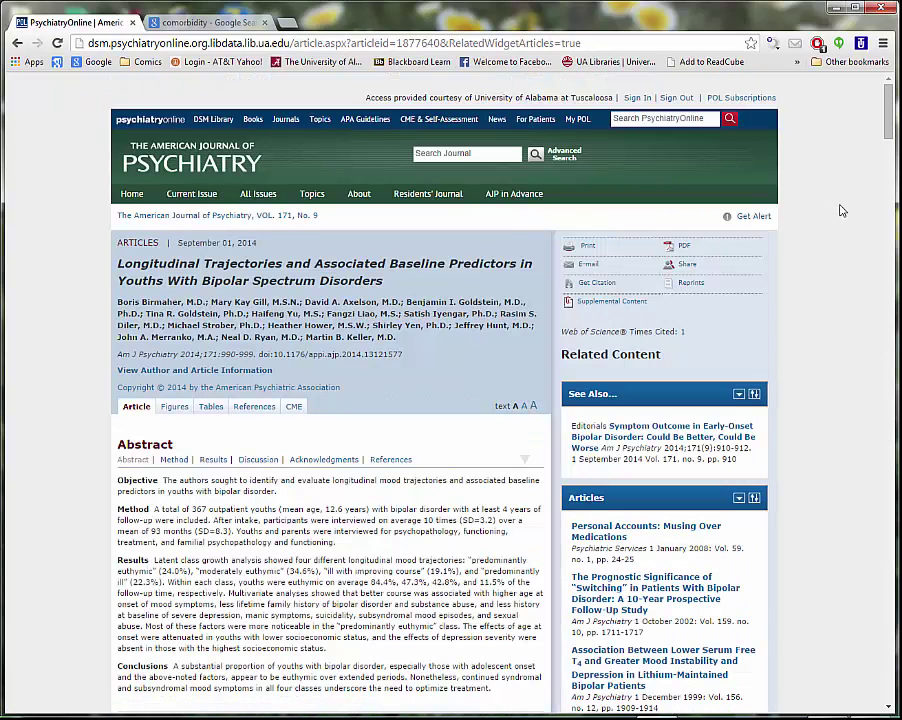
mouse_move(891, 122)
mouse_down()
mouse_move(872, 267)
mouse_move(884, 120)
mouse_up()
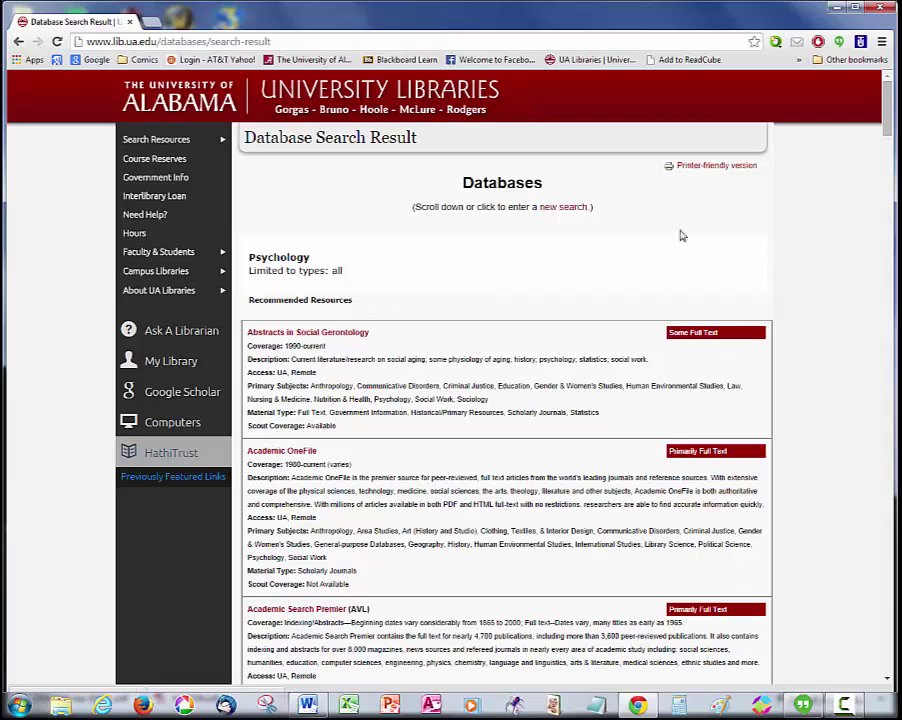
Open the PsycINFO database from the University Libraries' list of Psychology databases
drag(888, 122, 893, 262)
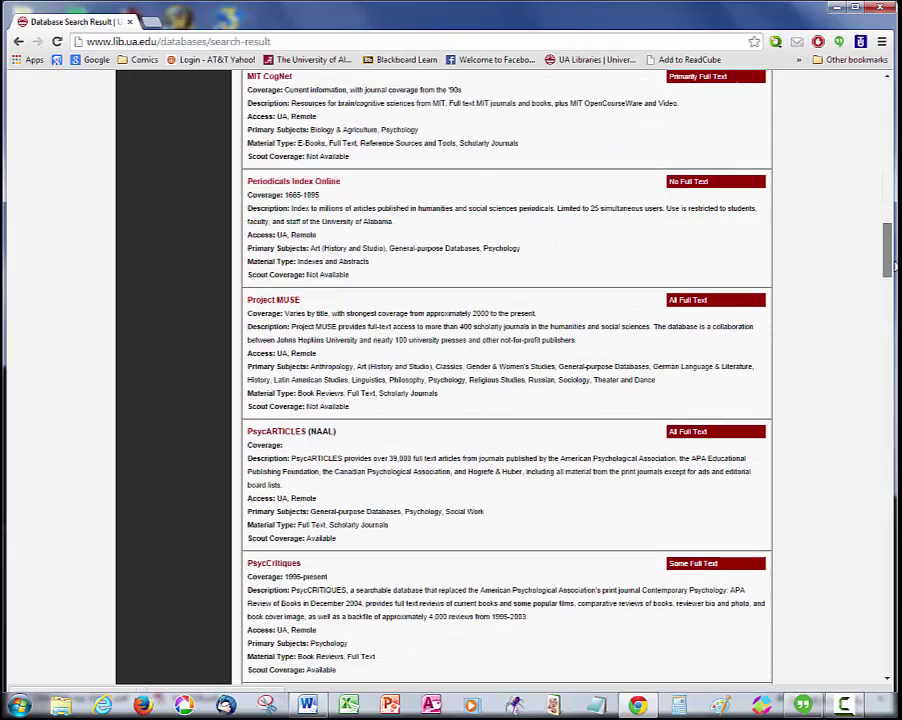
scroll(500, 400, down, 5)
click(275, 428)
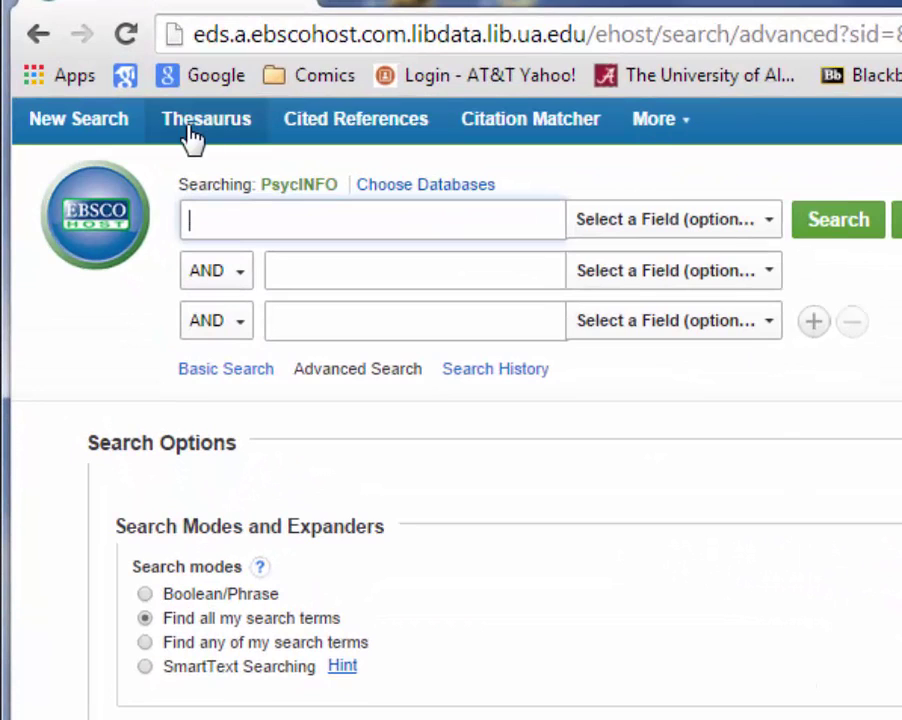
Browse the PsycINFO thesaurus for terms beginning with "bipolar"
click(189, 127)
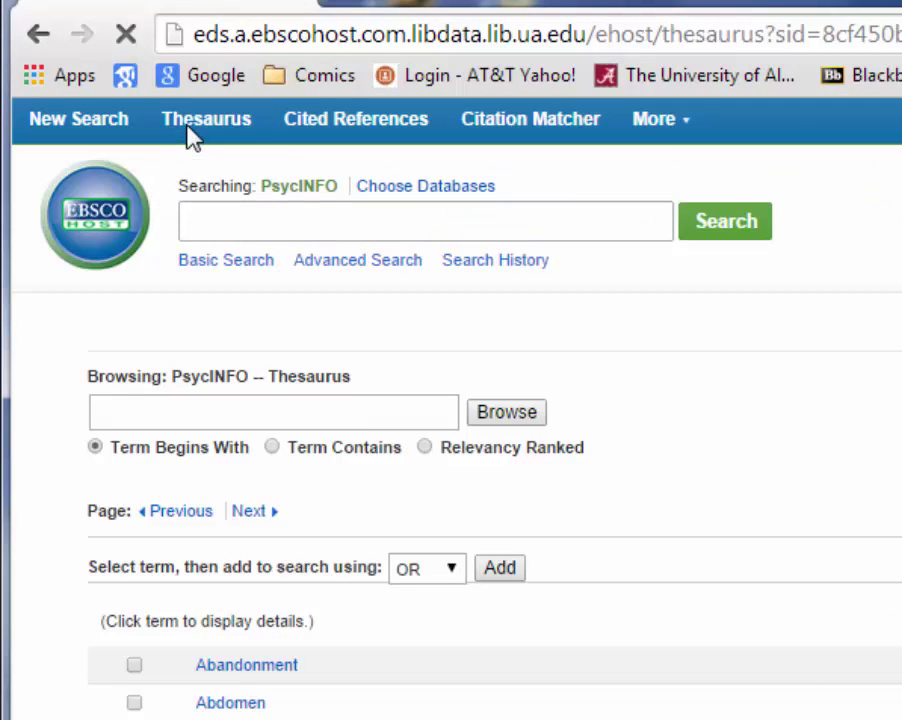
click(365, 422)
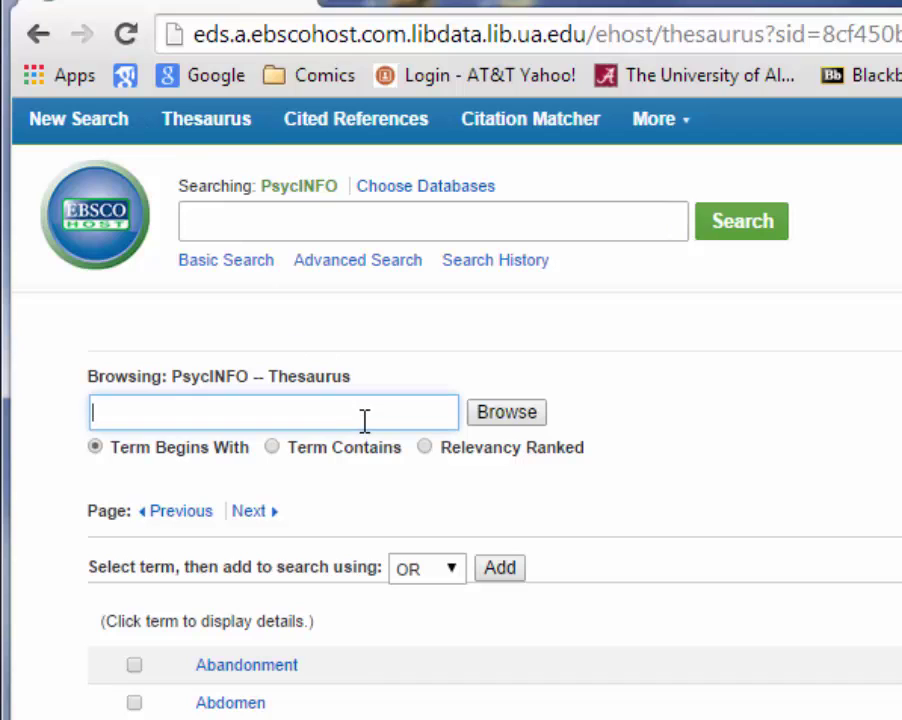
text(bipolar)
click(497, 421)
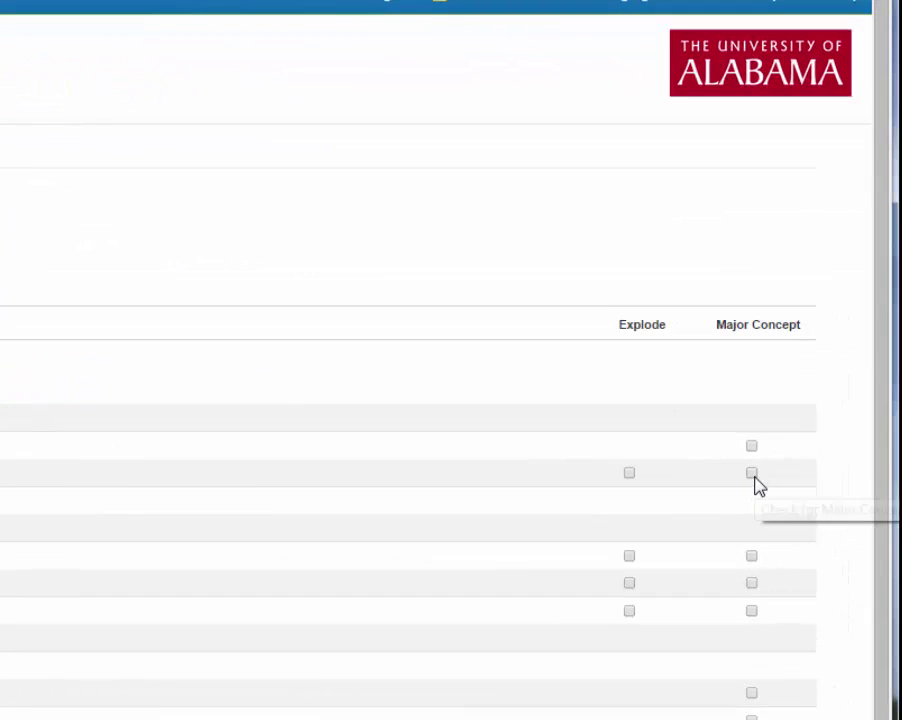
Add the thesaurus term Bipolar Disorder to the search as an exploded major concept
click(753, 474)
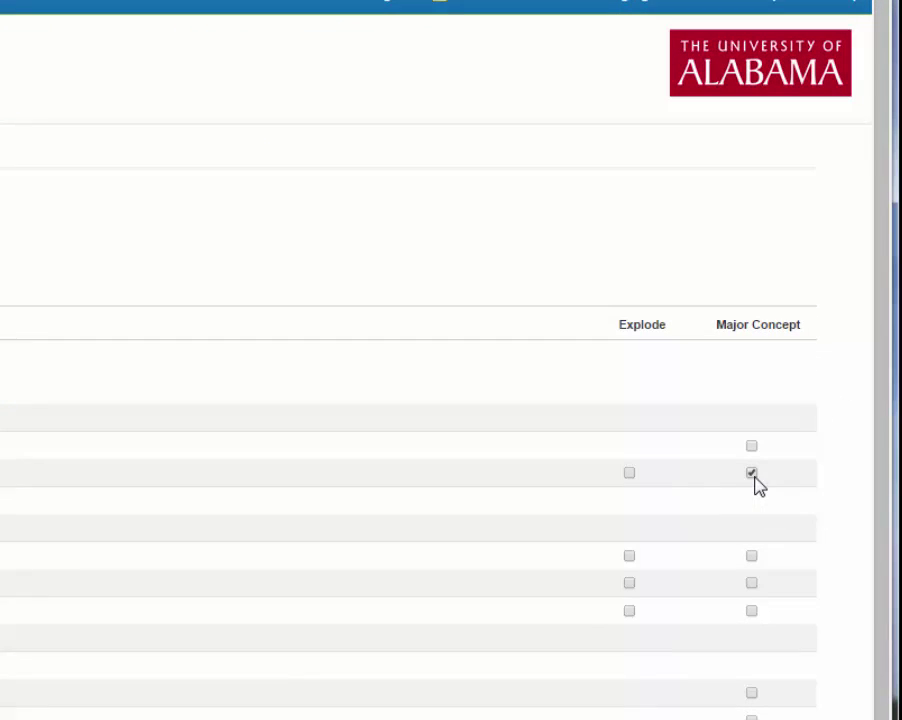
click(630, 474)
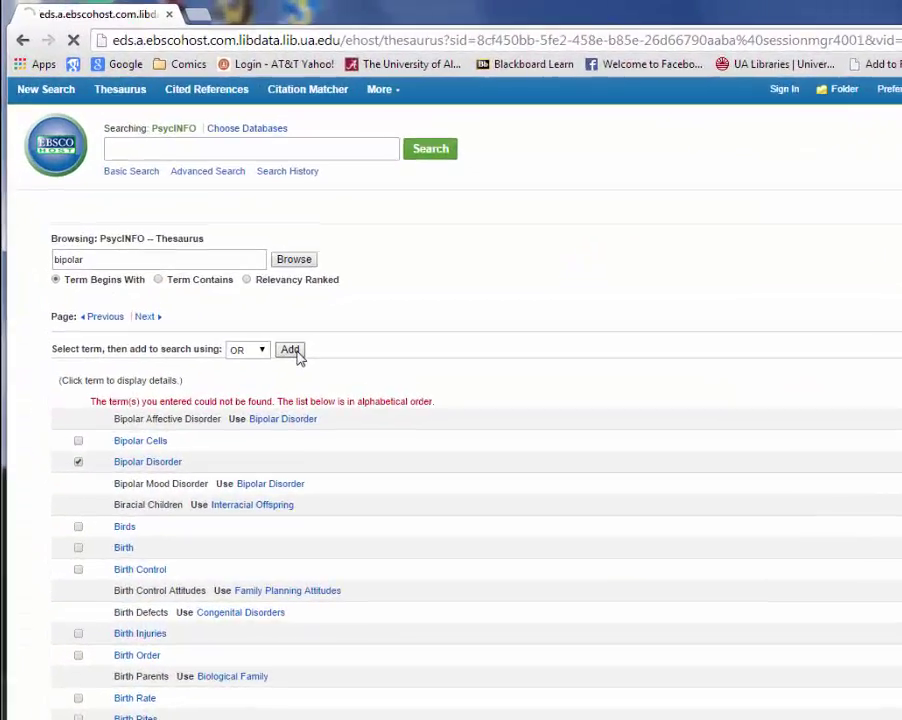
click(127, 278)
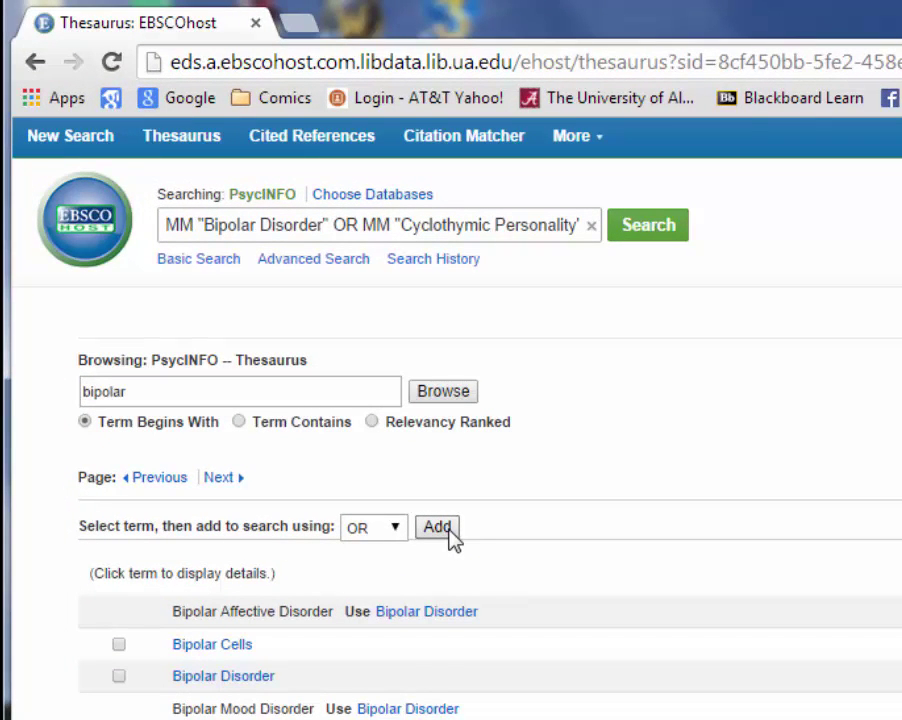
Browse the thesaurus for terms beginning with "attention deficit"
drag(210, 390, 75, 400)
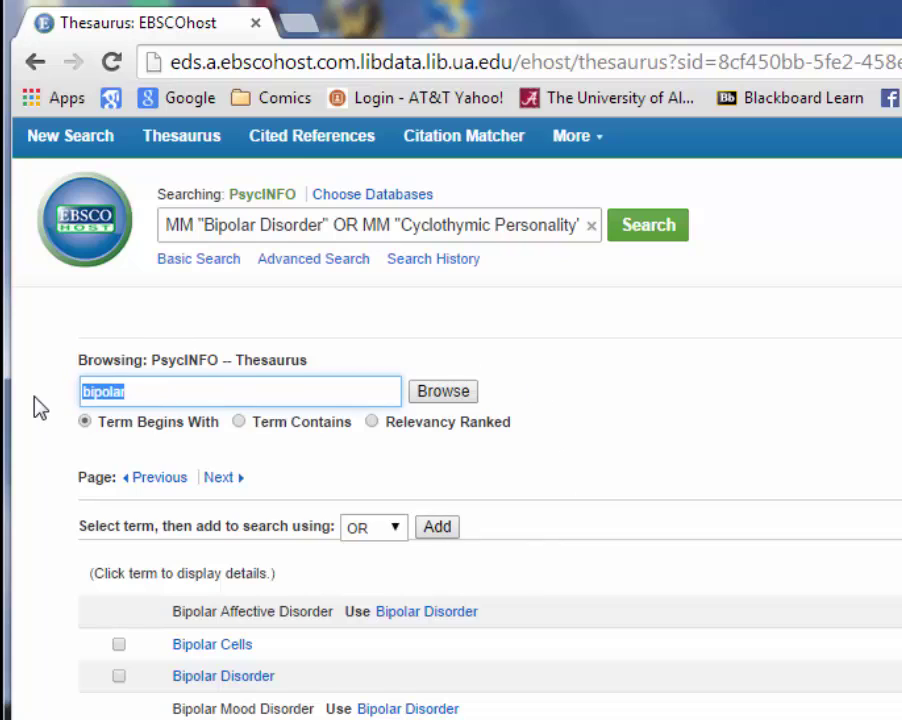
text(atten)
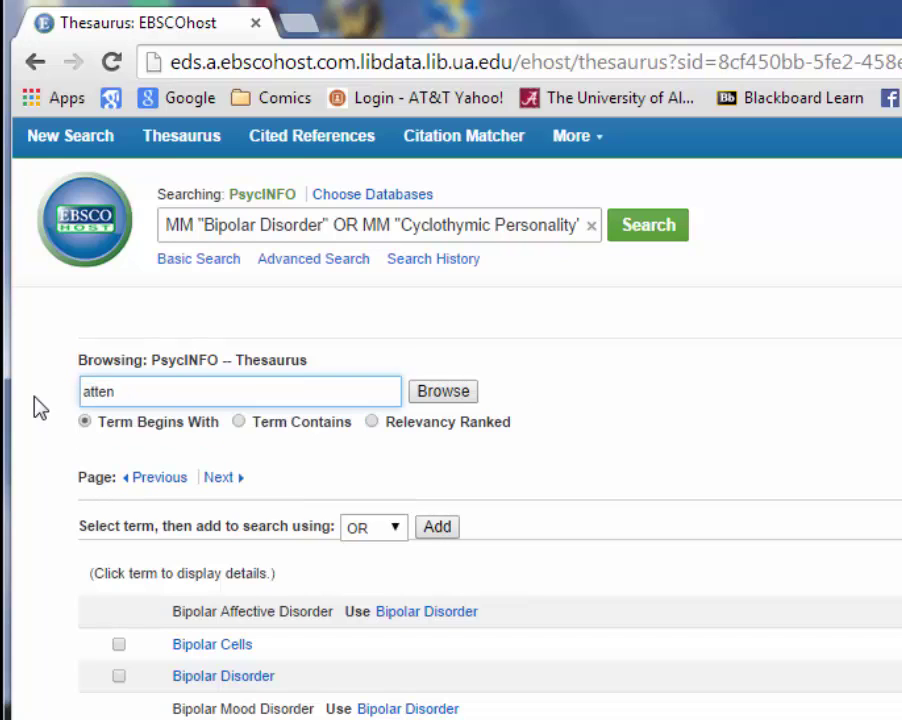
text(tion deficit)
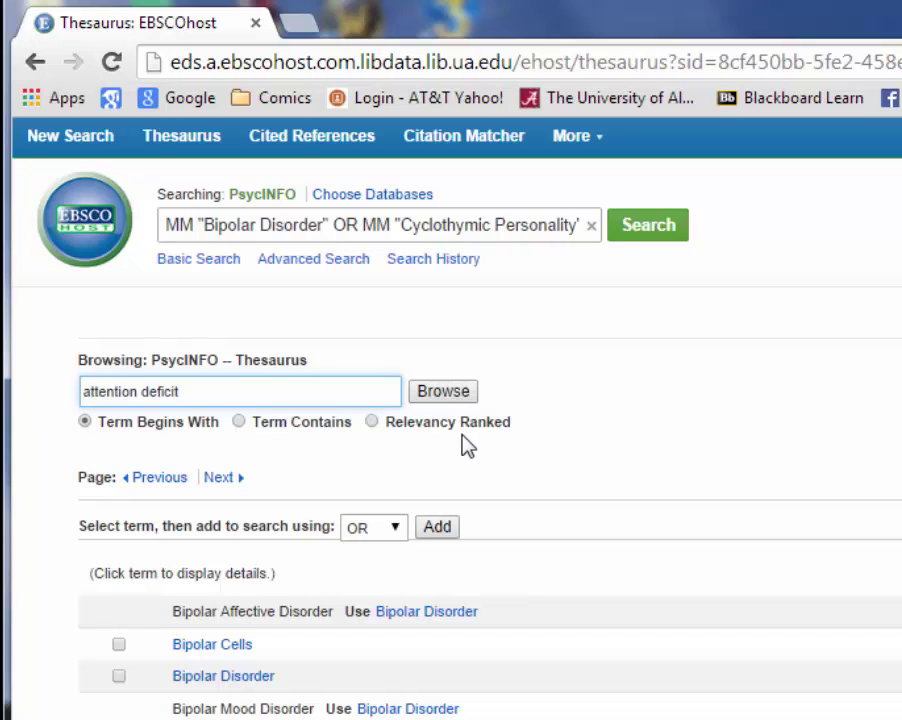
click(462, 396)
click(463, 398)
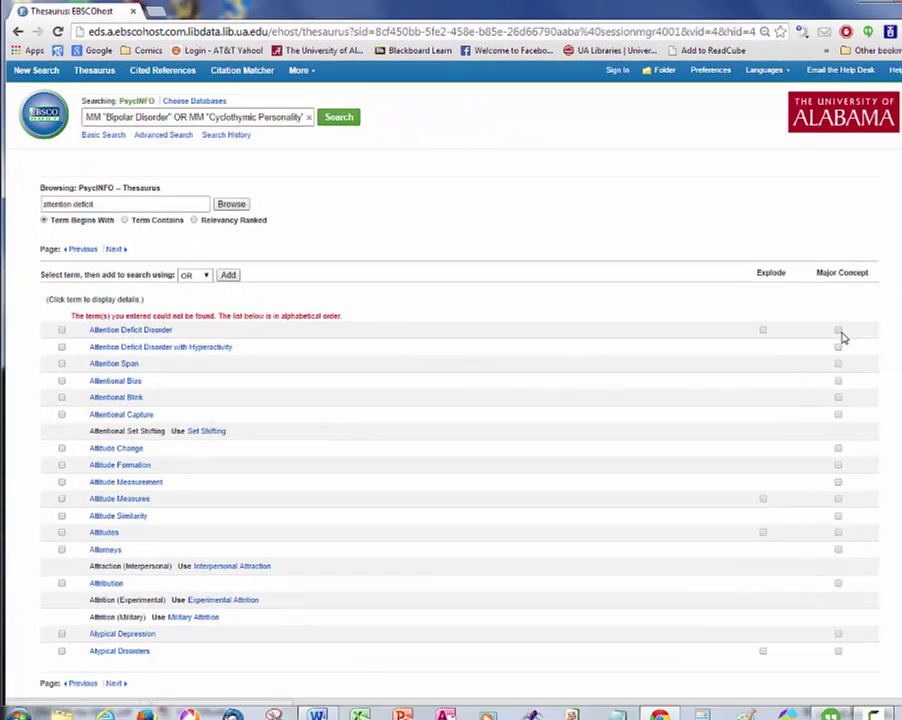
Add the term Attention Deficit Disorder to the search with AND, as an exploded major concept
click(839, 332)
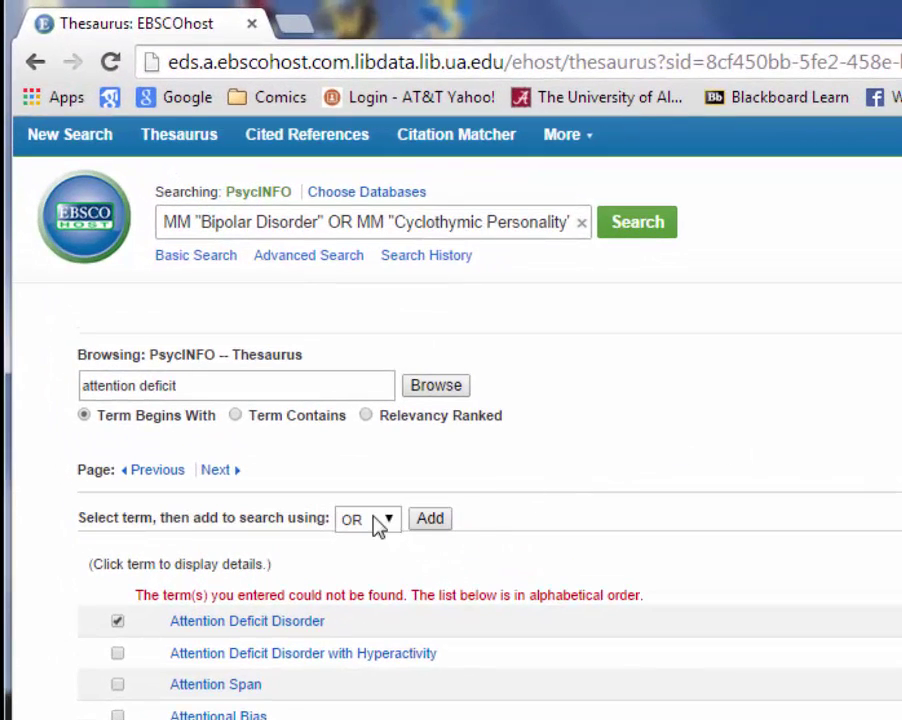
click(392, 522)
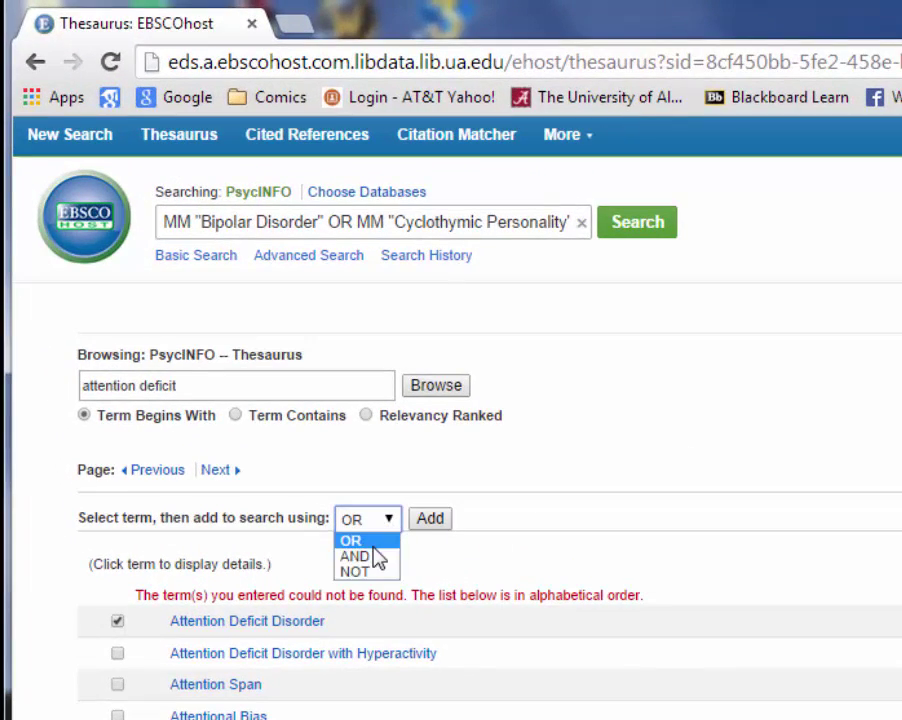
click(376, 558)
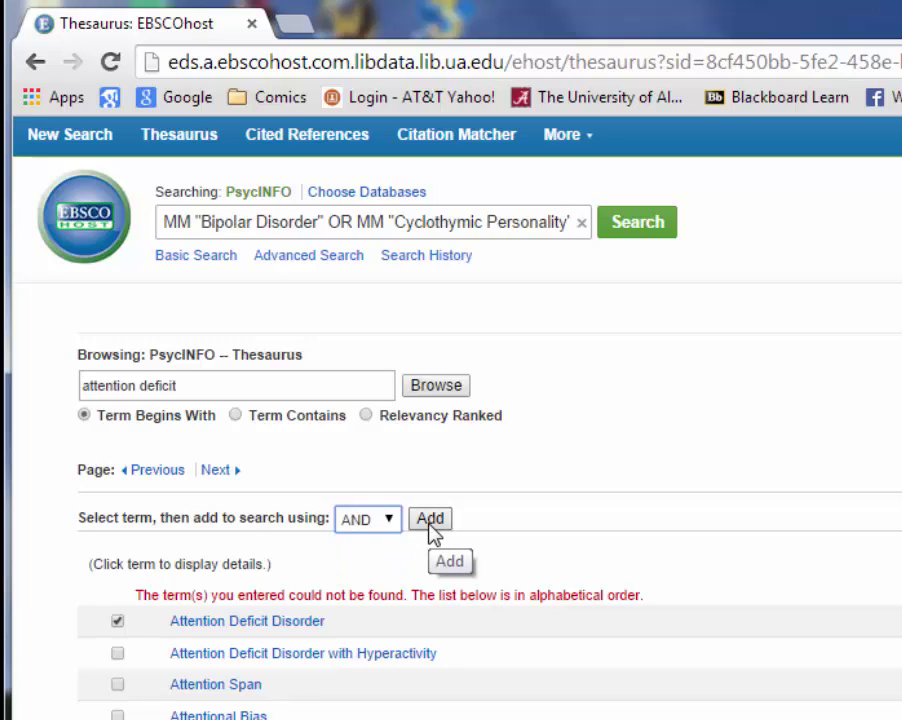
click(430, 521)
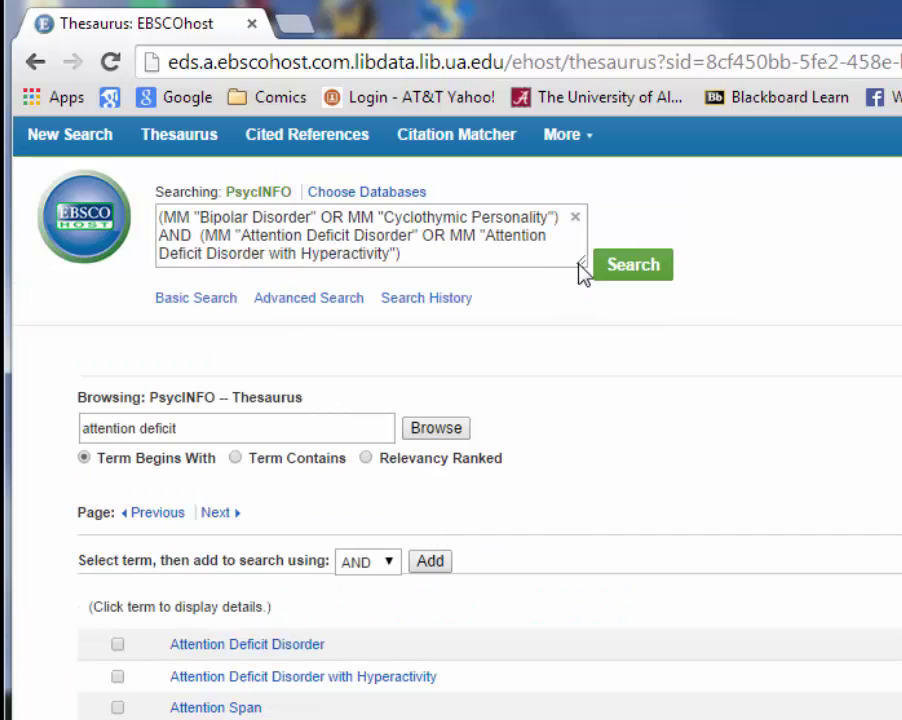
Enlarge the search box, append "AND comorbid*" to the query and run the search
click(580, 262)
drag(580, 261, 597, 520)
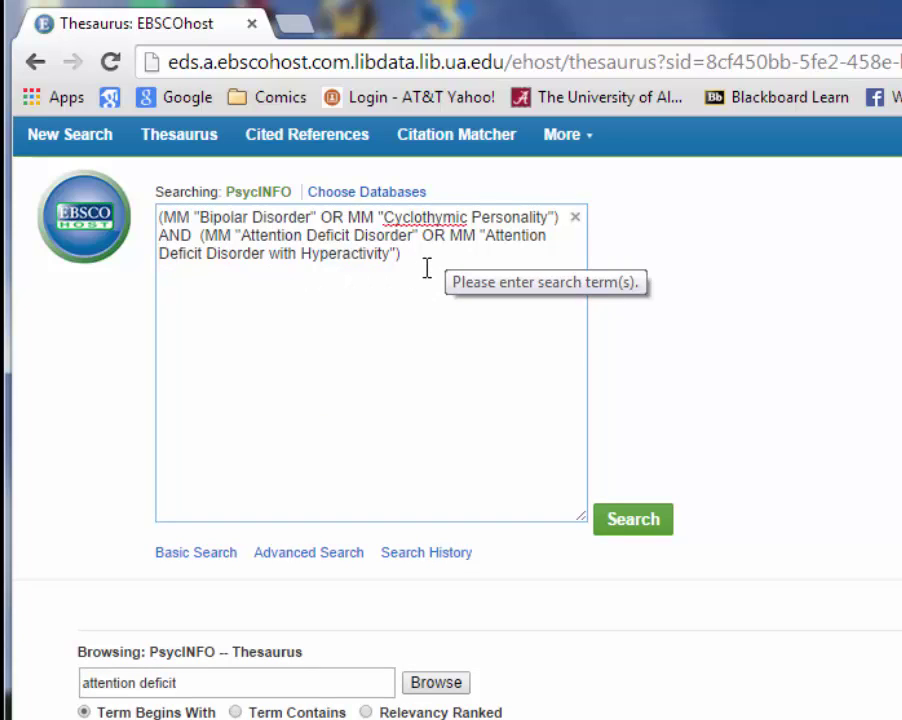
text(AND comorbid*)
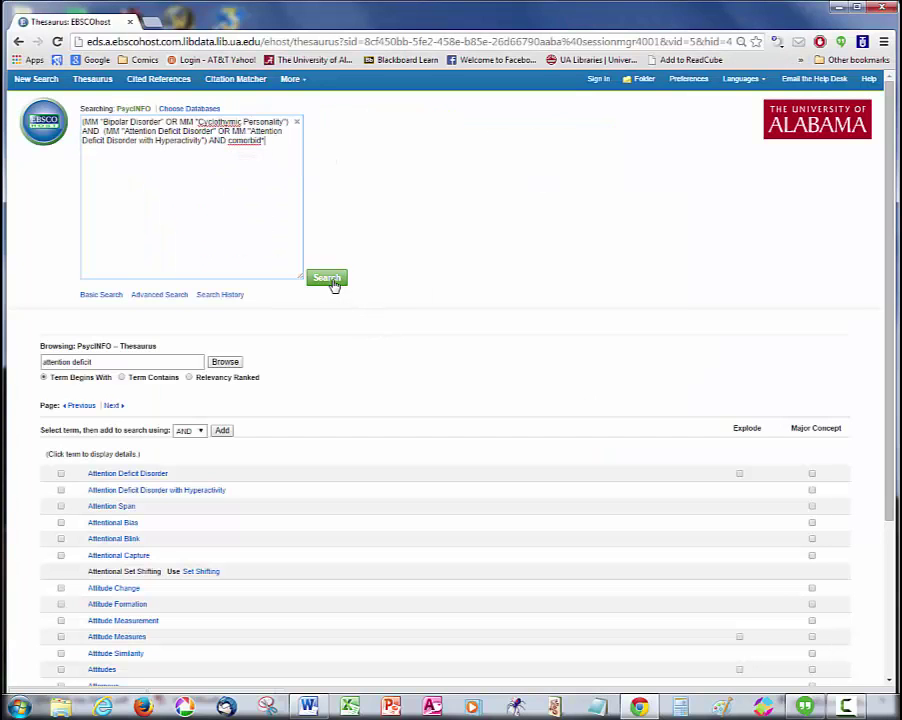
click(331, 281)
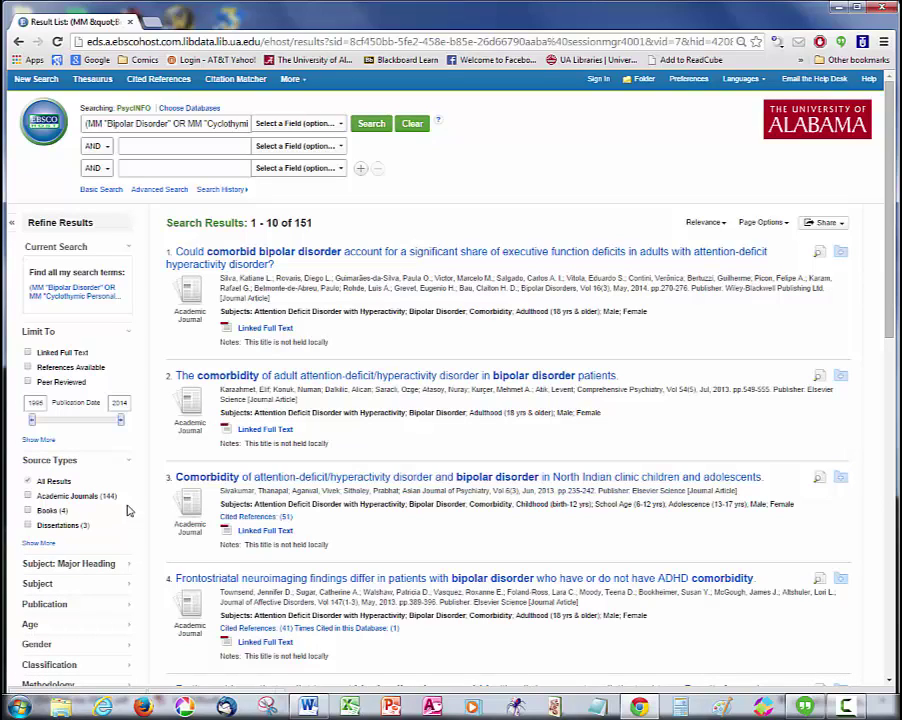
Limit the results to peer-reviewed items published from 2009 to 2014
click(29, 383)
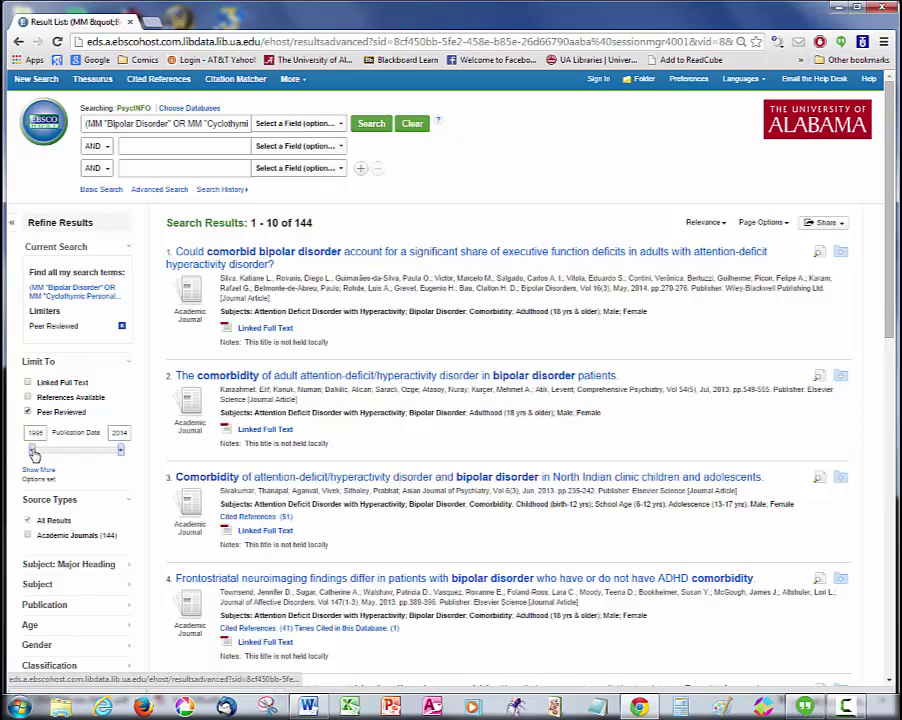
drag(33, 454, 100, 458)
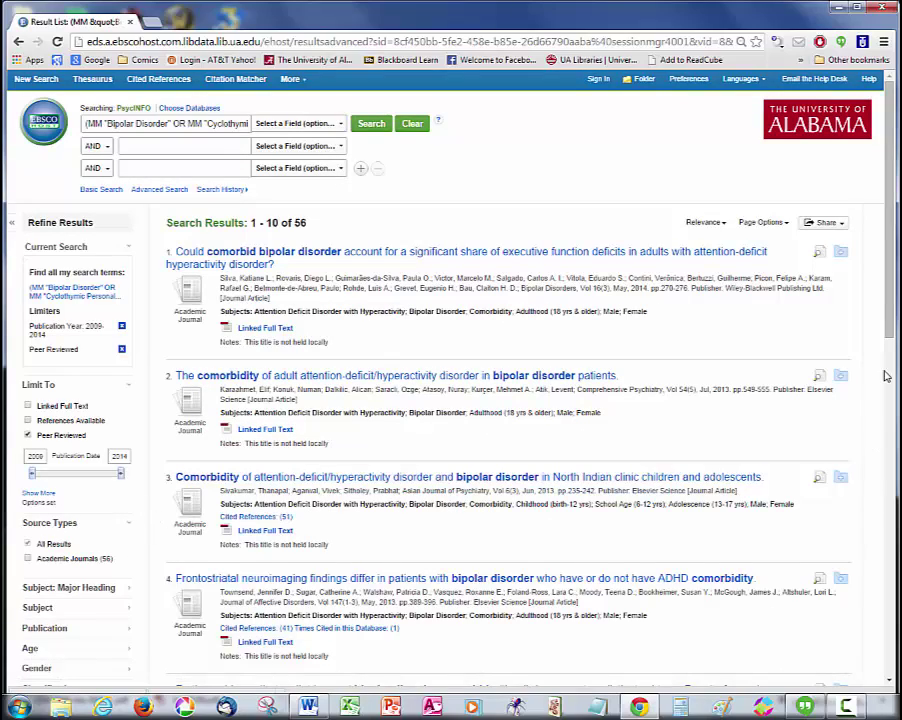
Review the result filters for Methodology, Population and Age without applying any
drag(890, 345, 890, 436)
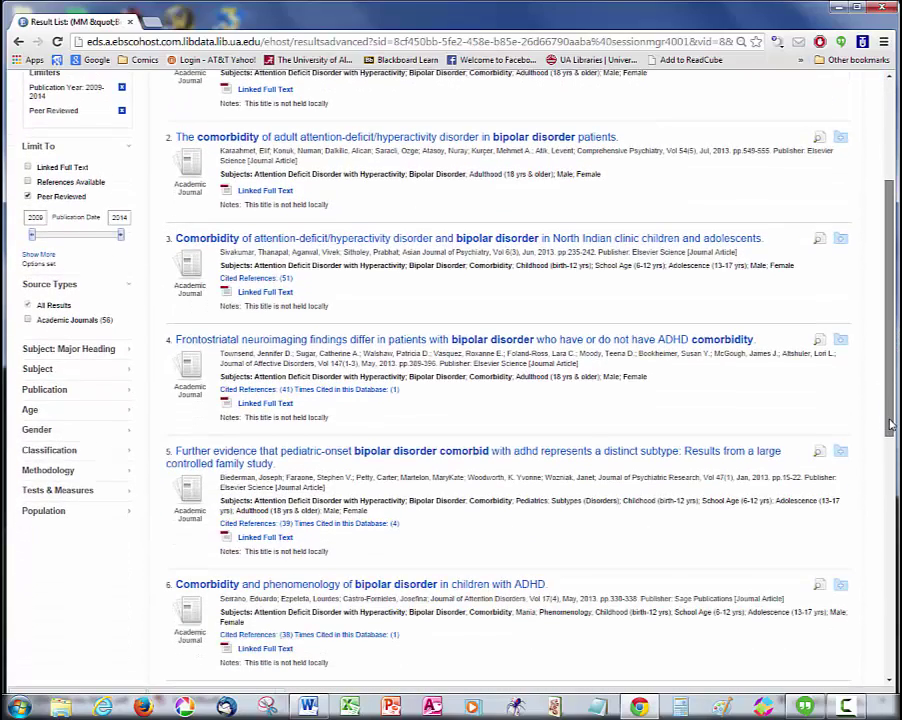
click(128, 475)
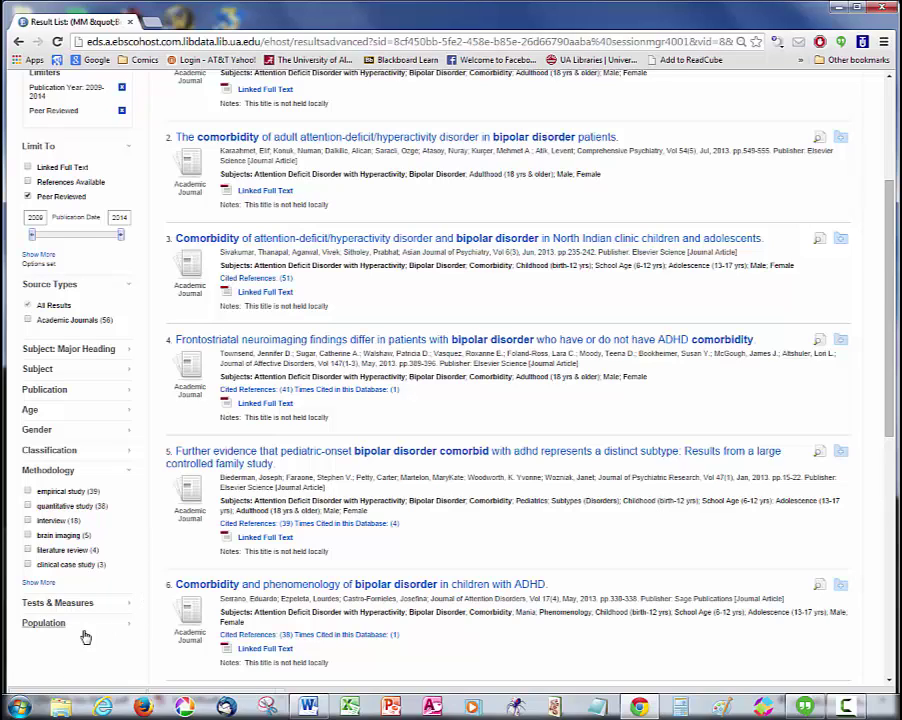
click(116, 627)
scroll(116, 630, down, 2)
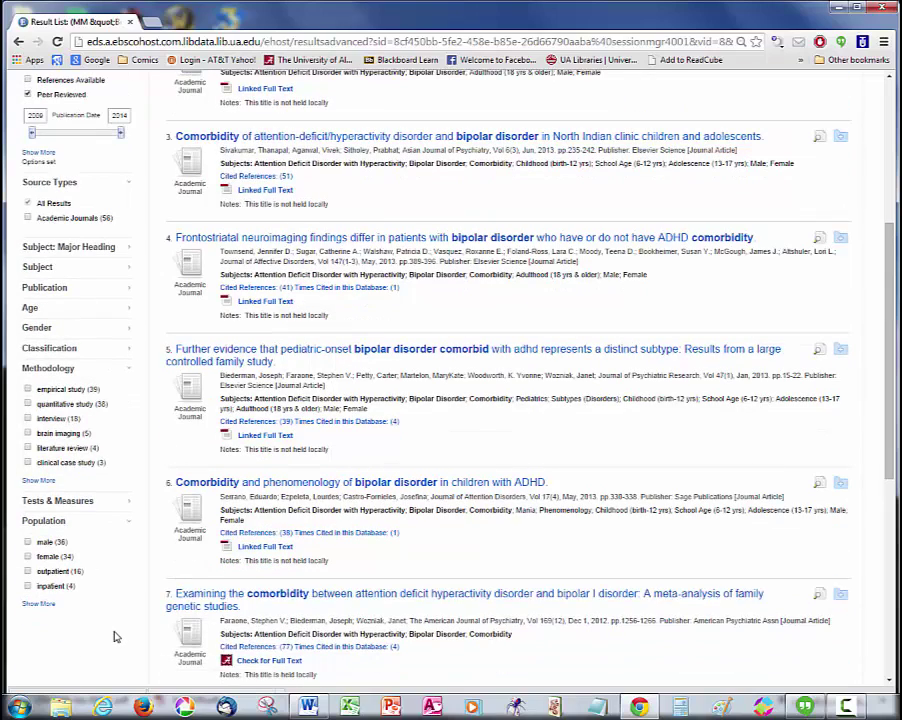
click(126, 315)
scroll(126, 315, up, 4)
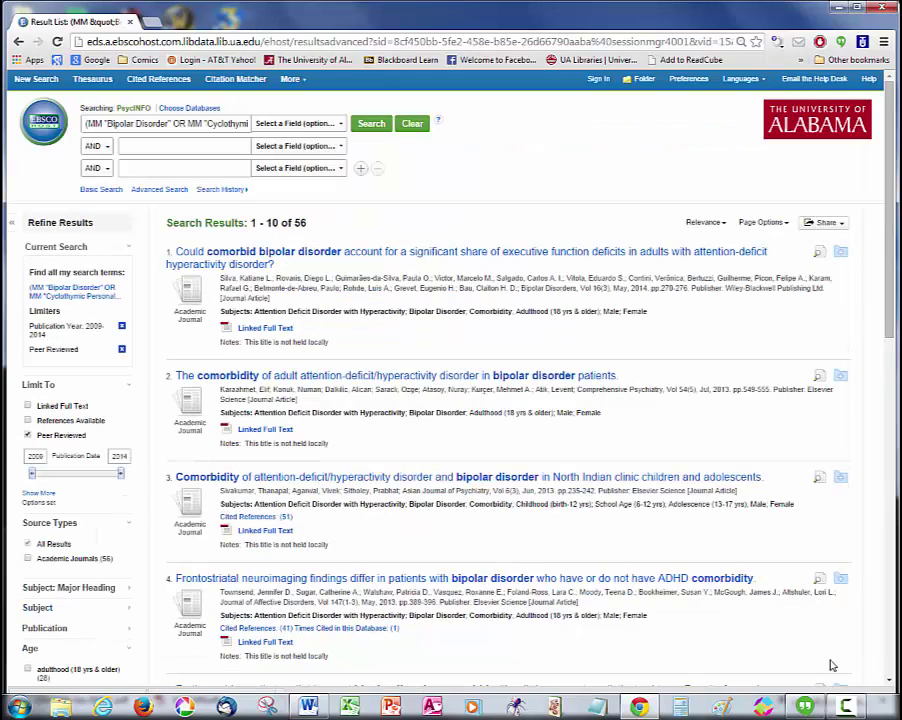
Open the first result's linked full text and save the article PDF as bdi12158.pdf in New folder
click(302, 258)
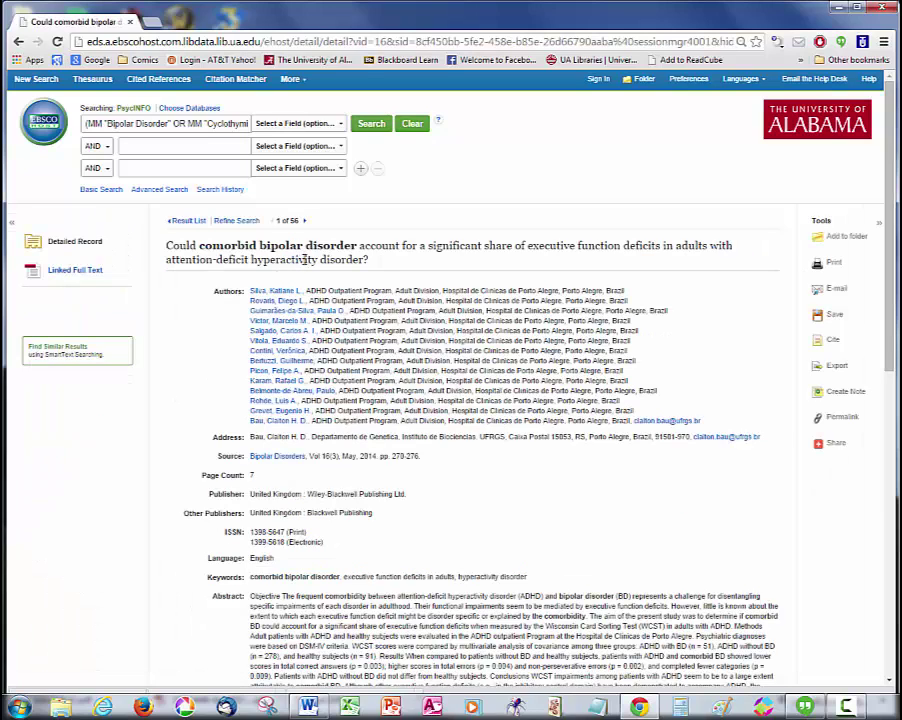
click(91, 272)
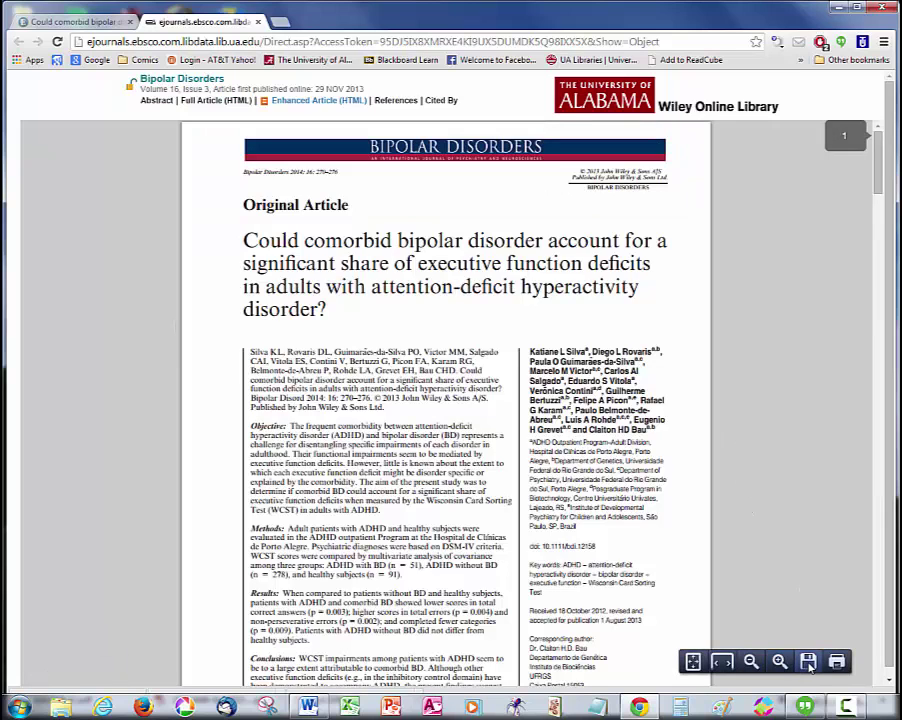
click(808, 662)
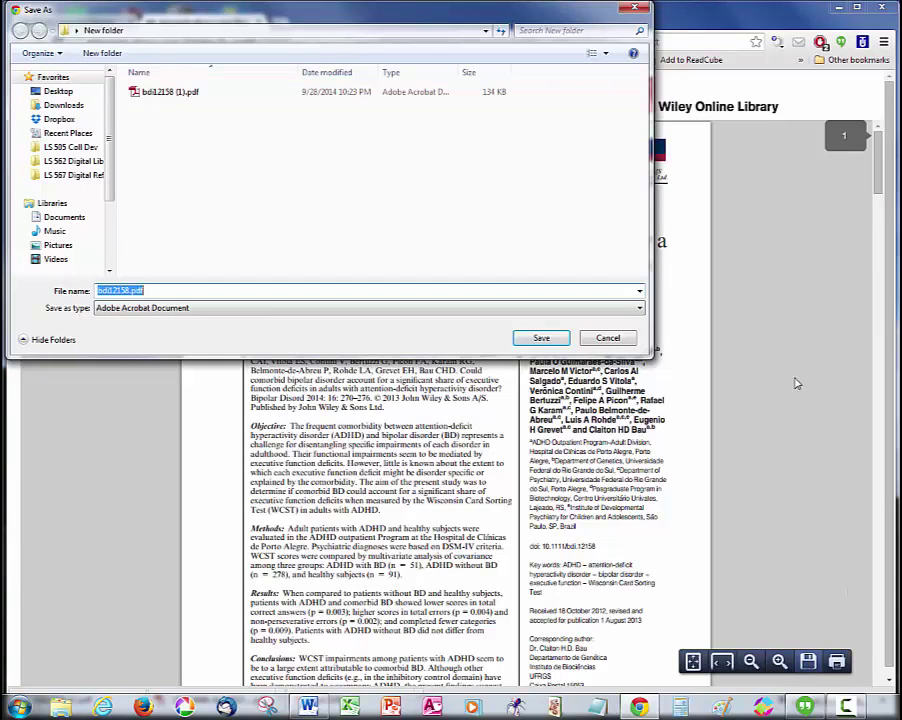
click(535, 342)
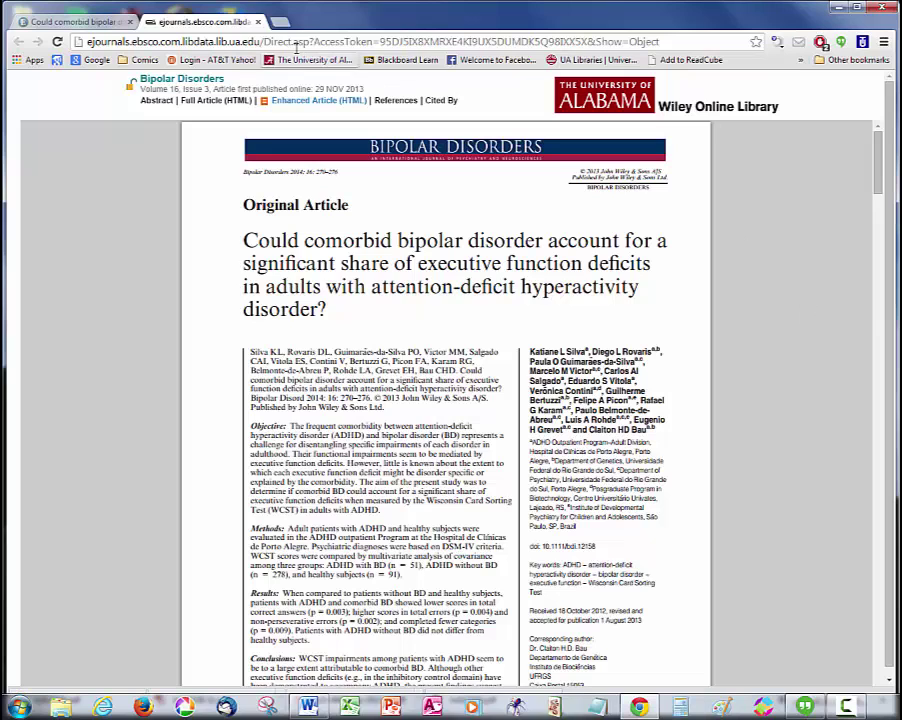
Close the full-text article and display the citation formats for its PsycINFO record
click(258, 22)
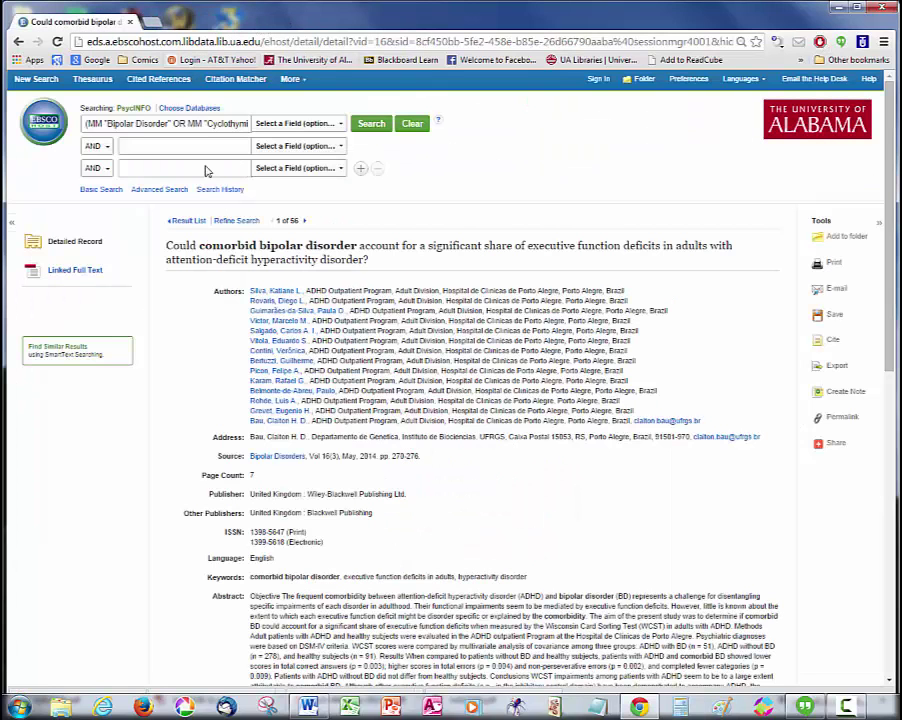
click(830, 344)
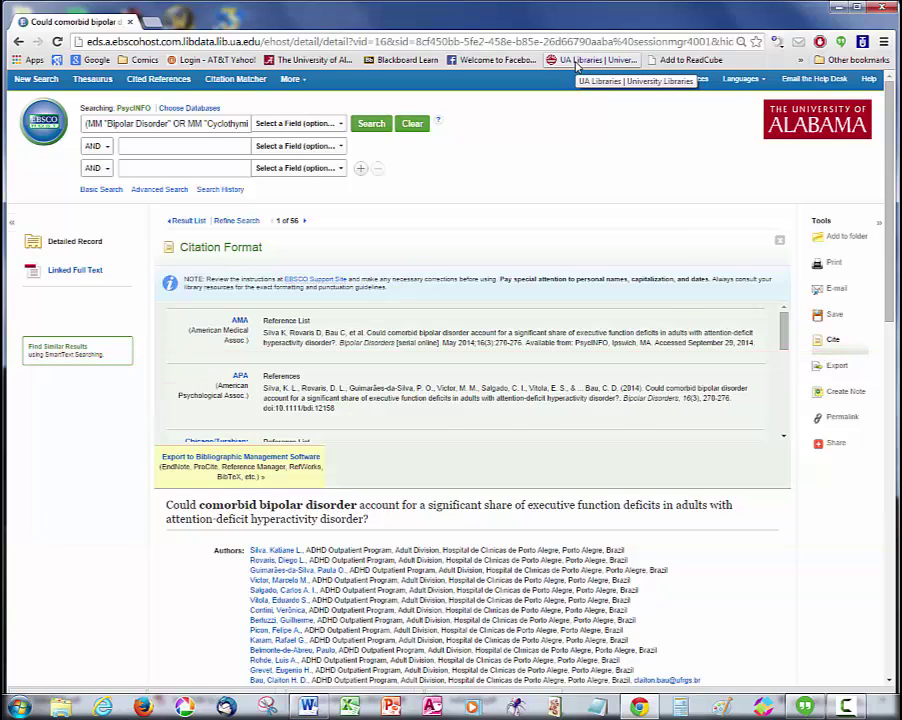
Go to the University Libraries' Databases page and list the databases for the subject Psychology
click(590, 60)
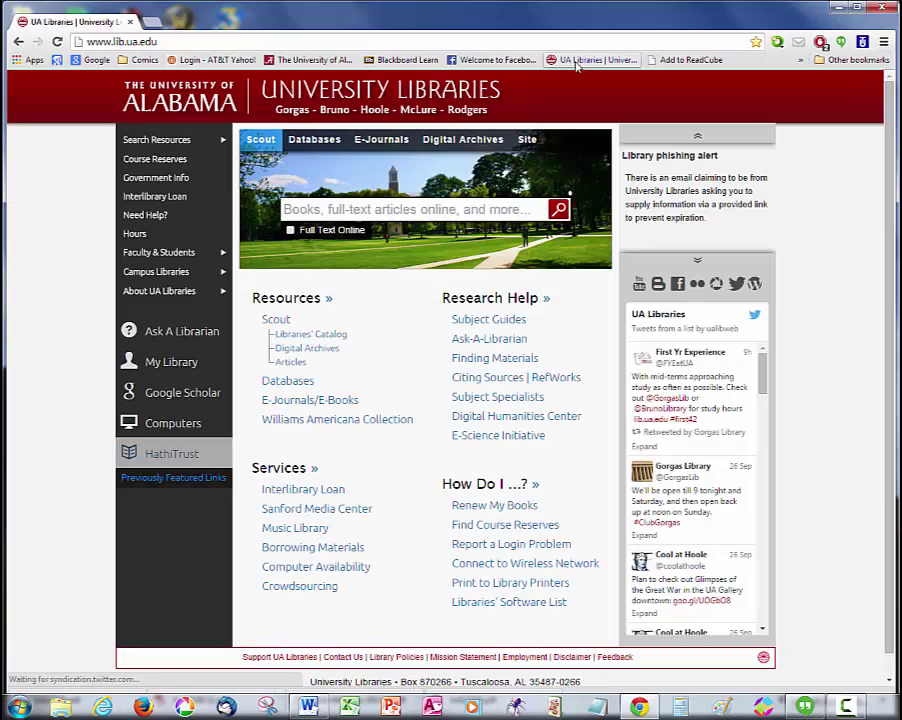
click(303, 382)
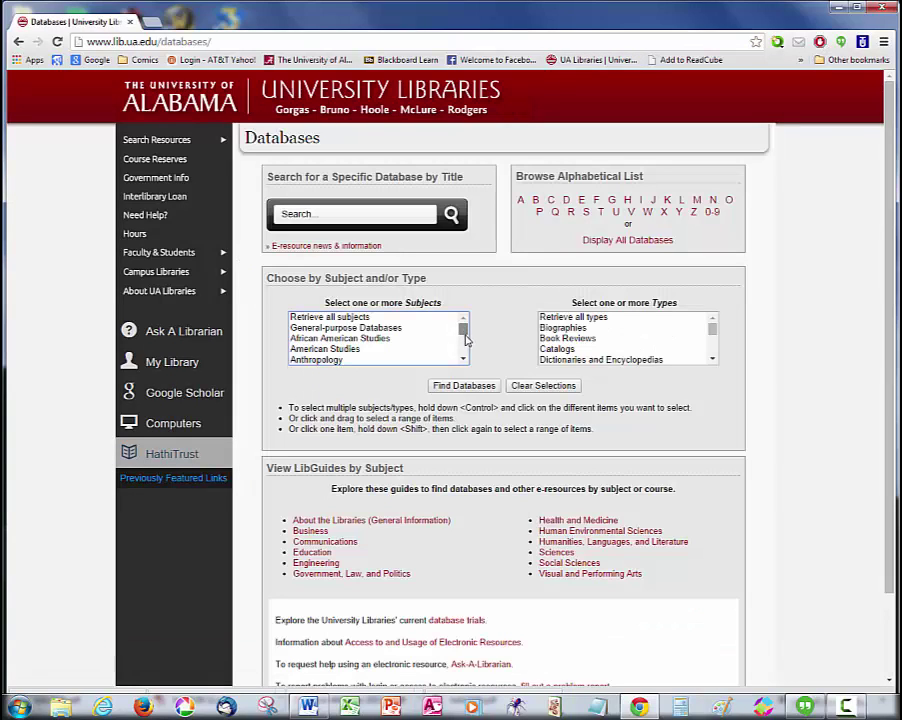
mouse_move(461, 327)
mouse_down()
mouse_move(465, 355)
mouse_move(461, 345)
mouse_up()
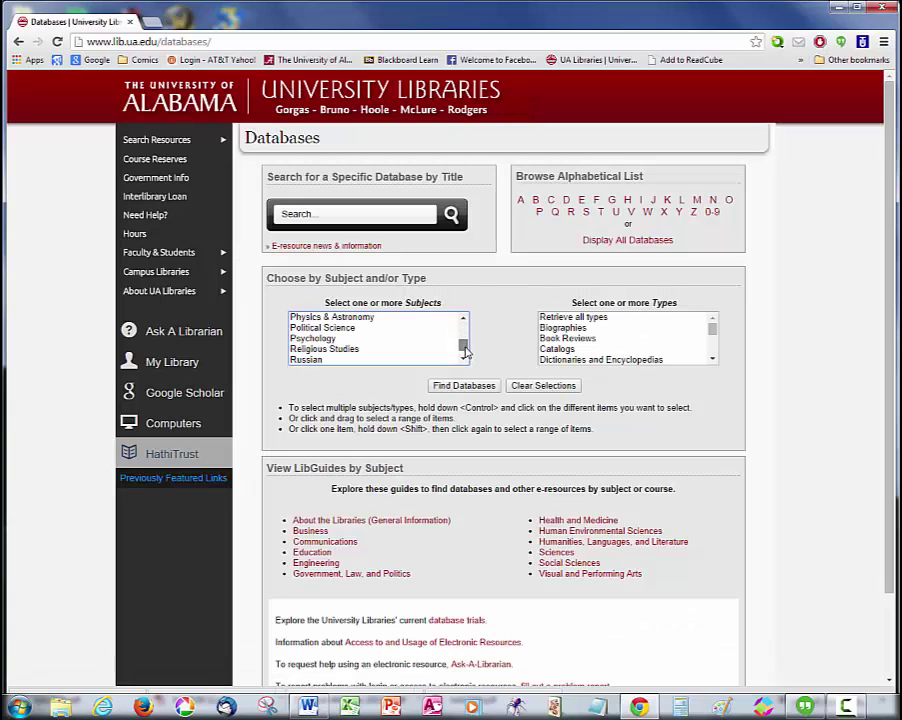
click(335, 340)
click(458, 386)
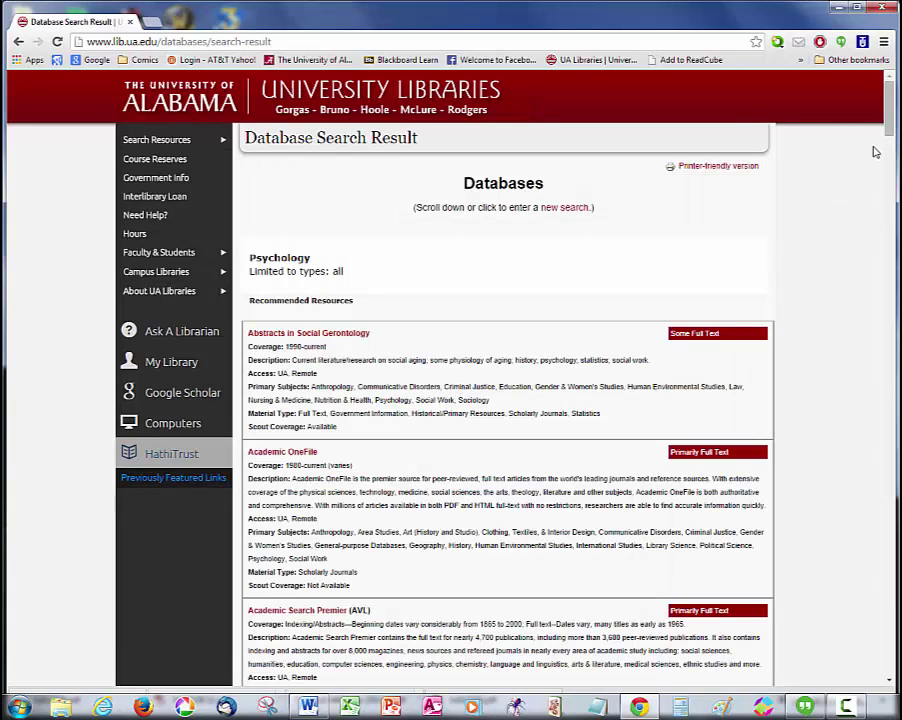
Find PubMed among the Other Useful Resources in the Psychology database list and open it
scroll(875, 151, down, 20)
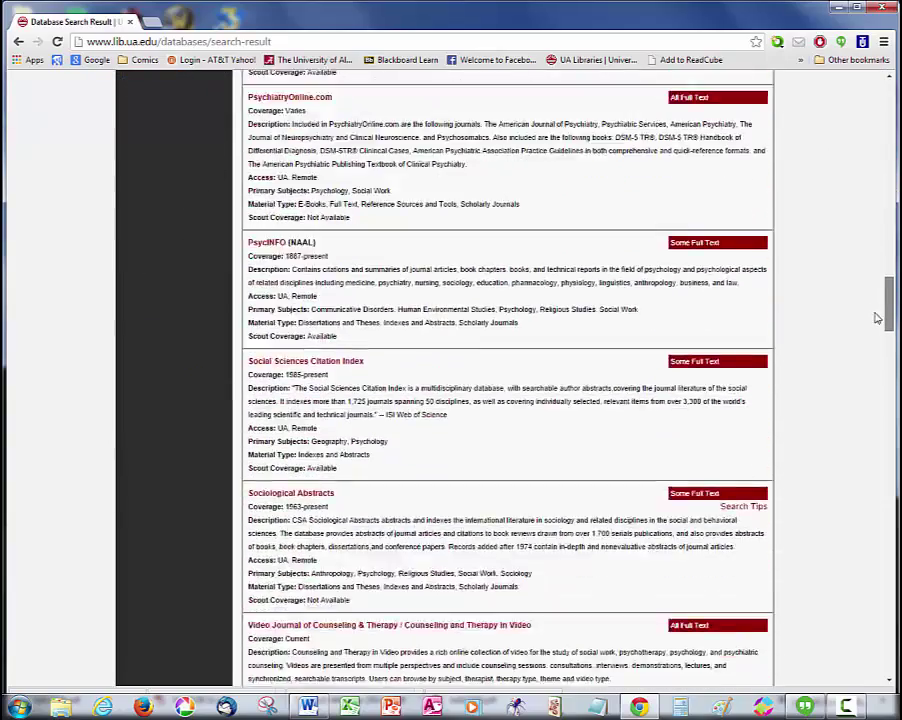
scroll(872, 340, down, 10)
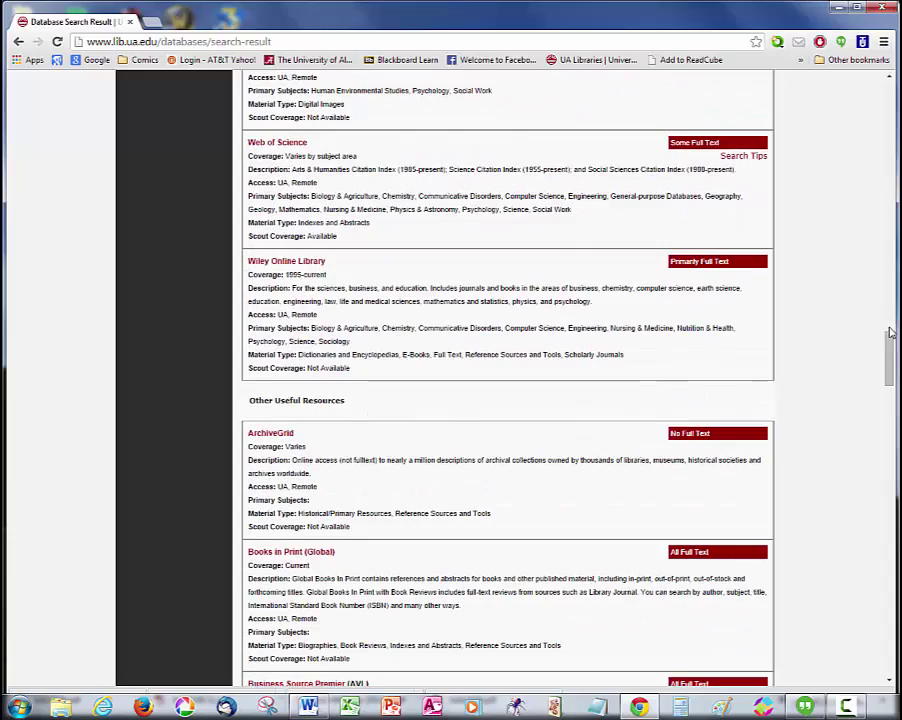
drag(889, 347, 871, 573)
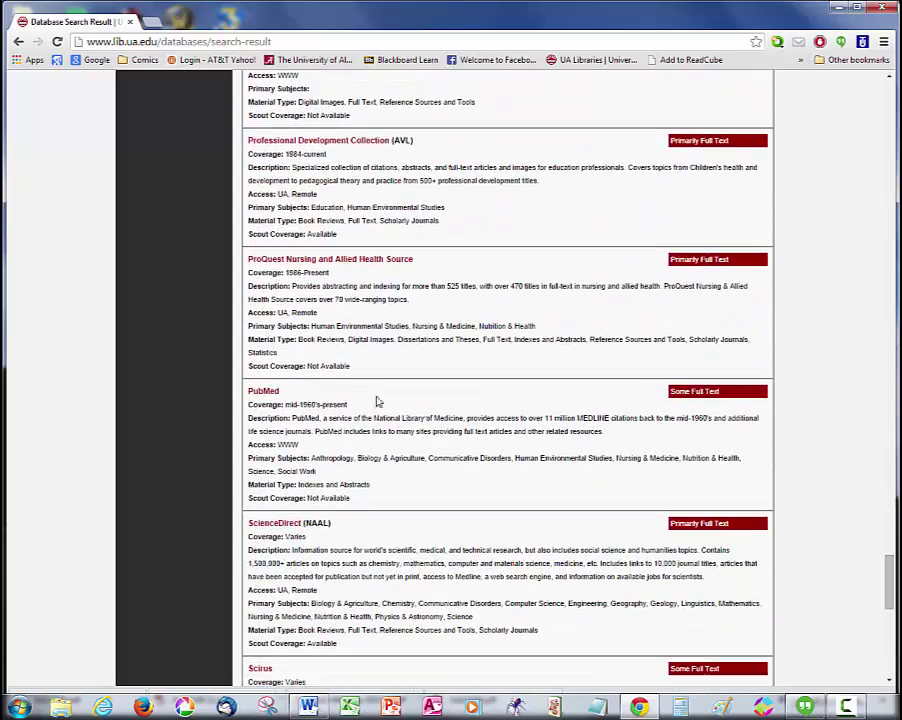
click(272, 395)
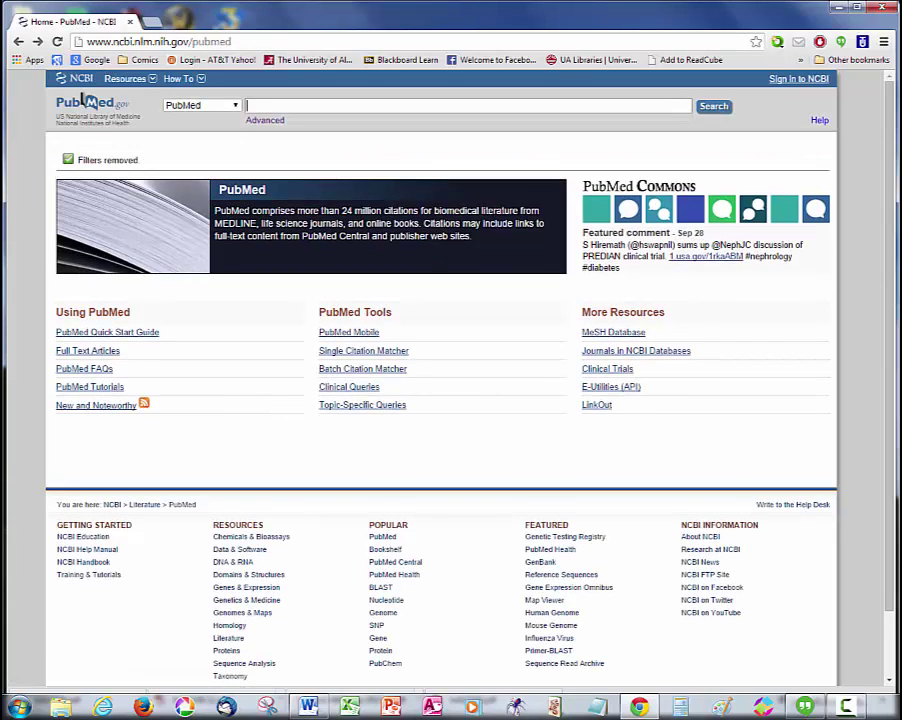
Open the MeSH Database in a separate tab and bring up PubMed's Advanced Search Builder in the original one
right_click(639, 340)
click(676, 344)
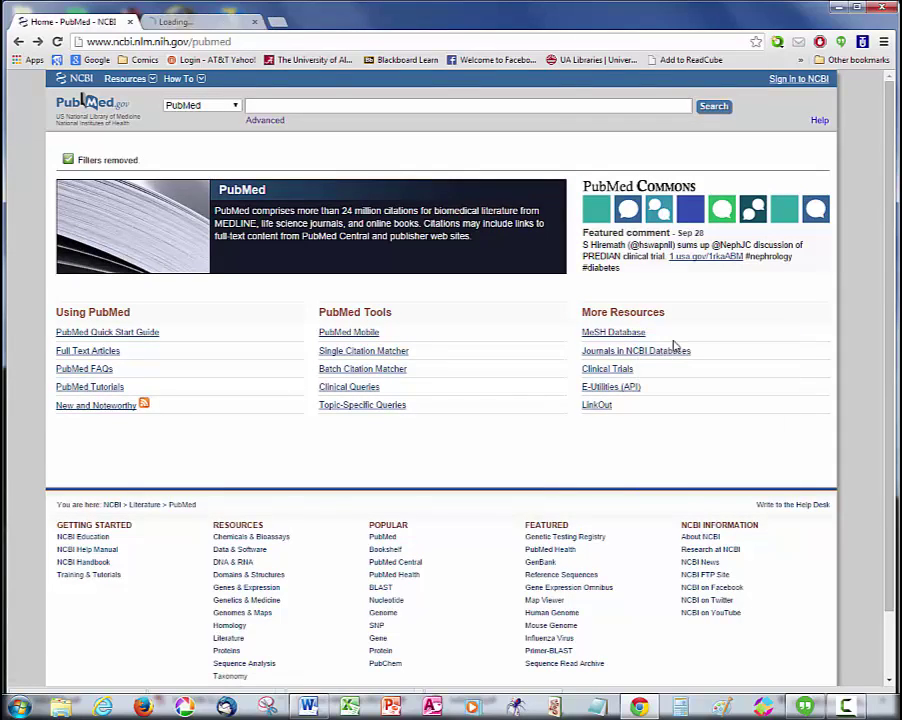
click(268, 122)
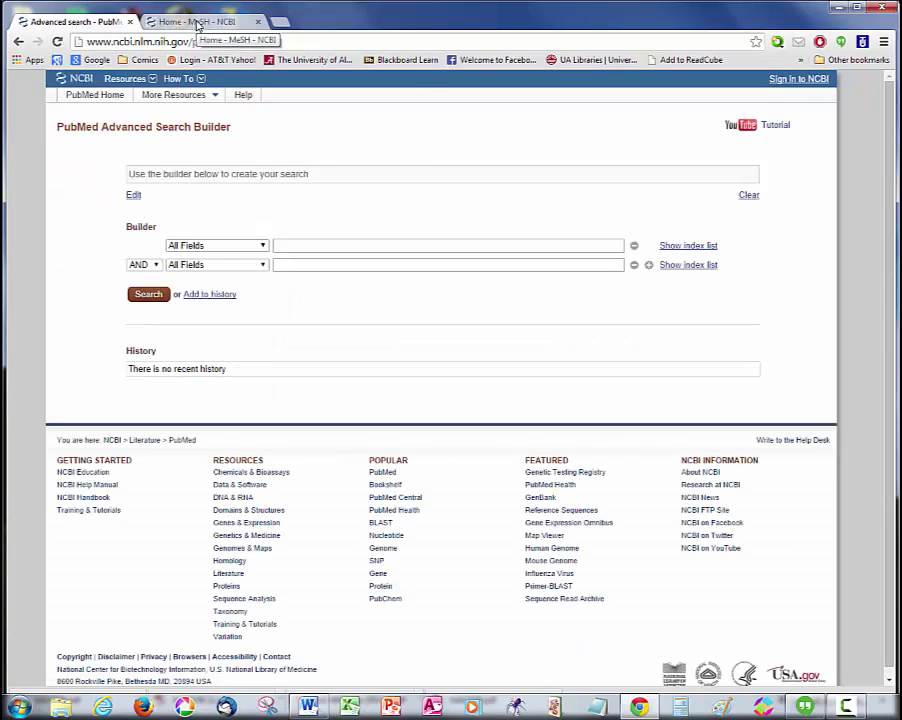
From the MeSH Database page, go through the NLM MeSH Homepage to the MeSH Browser's online search
click(198, 22)
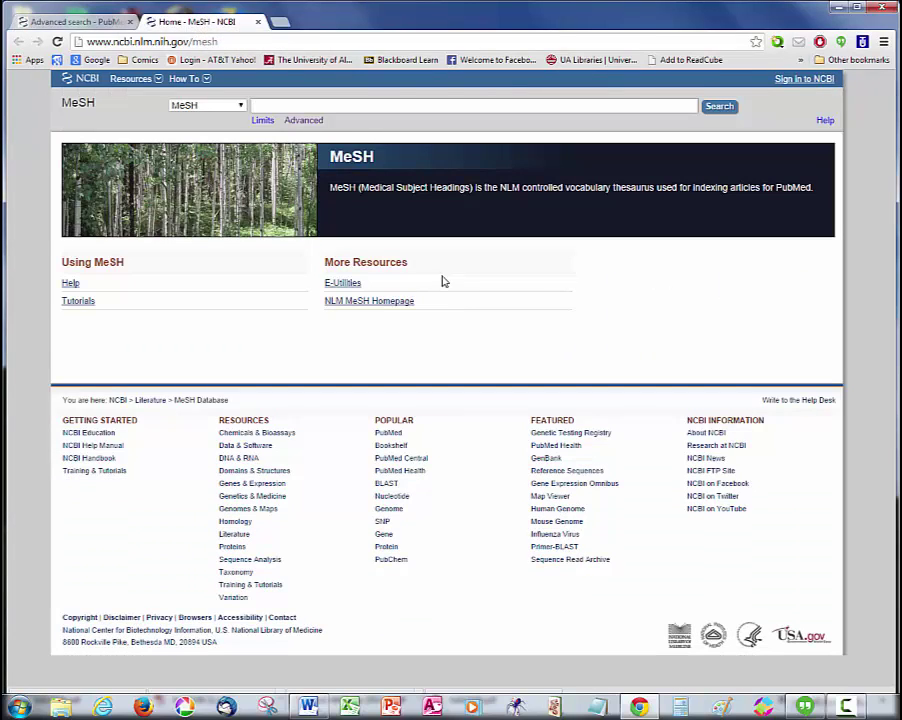
click(367, 301)
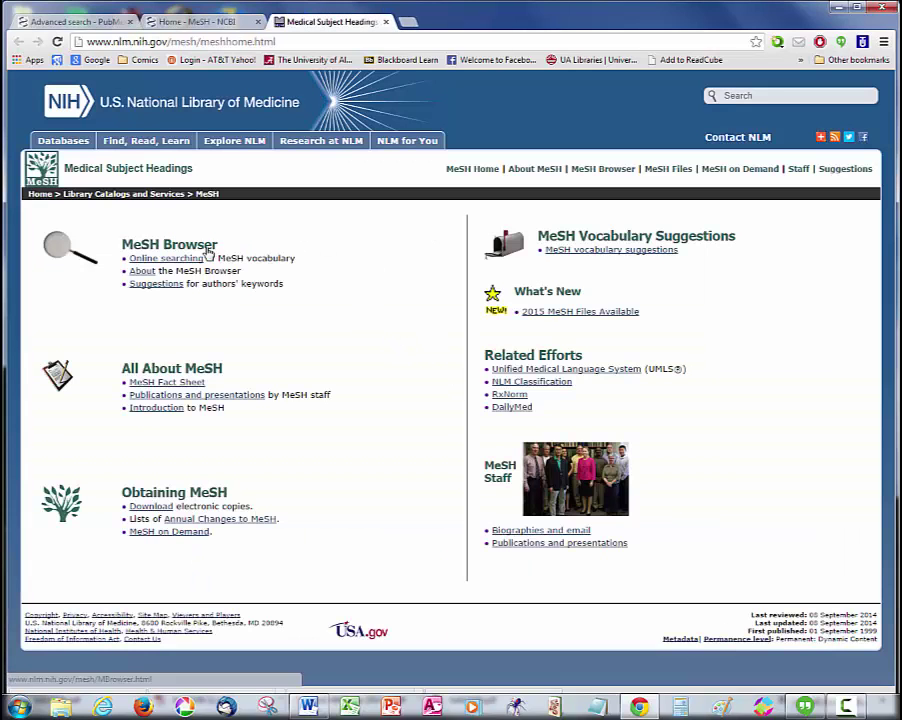
click(200, 257)
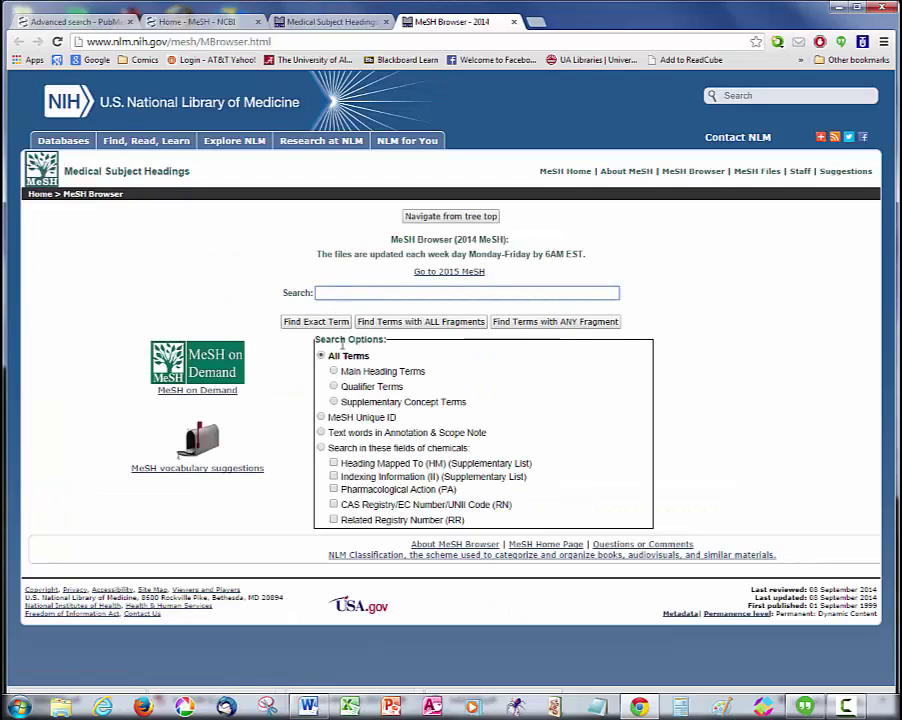
Search the MeSH Browser's Main Heading Terms for the exact term "bipolar disorder"
click(334, 372)
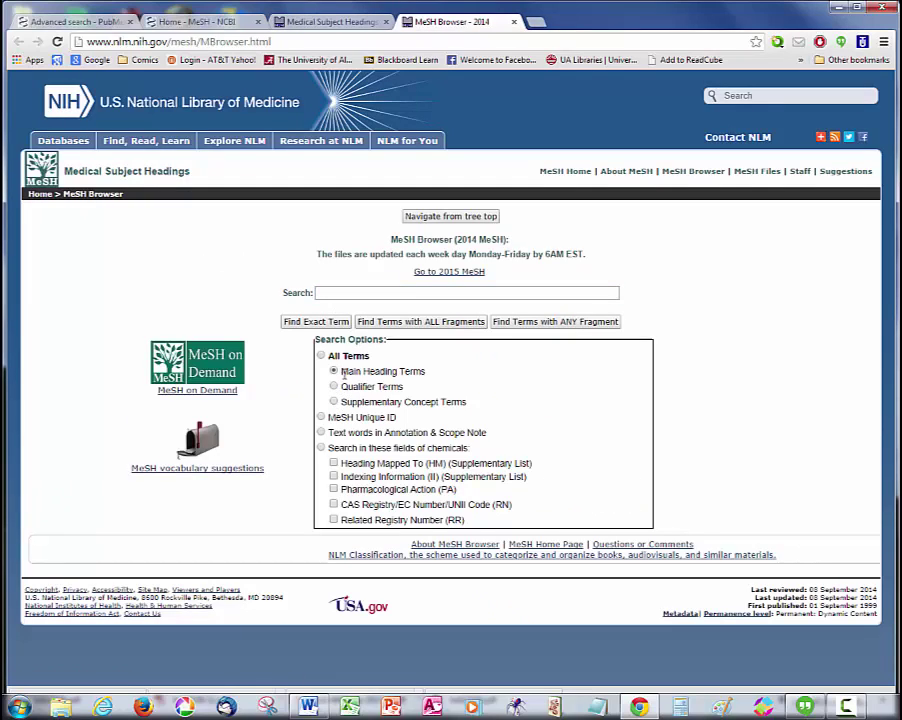
click(376, 293)
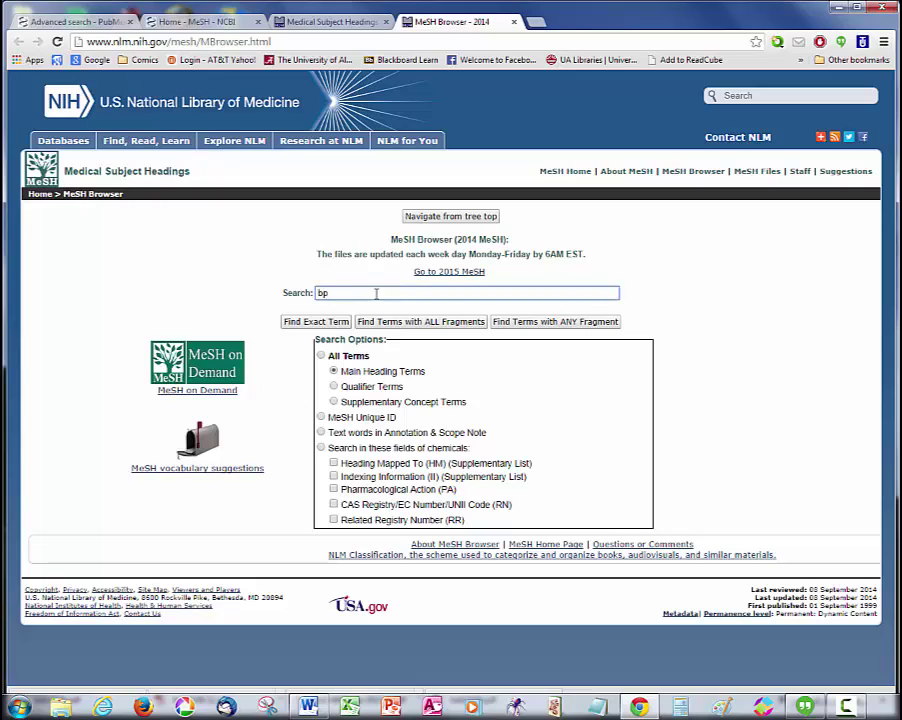
text(blpo)
text(lar d)
text(isorder)
click(290, 321)
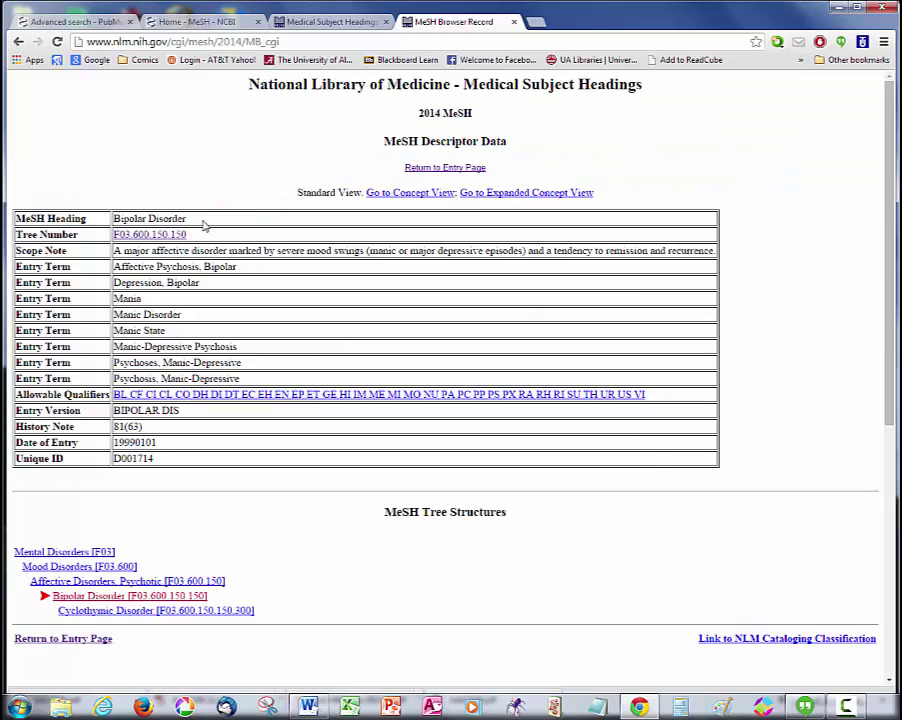
Copy the MeSH heading "Bipolar Disorder" into the first row of PubMed's search builder as a MeSH Terms search
drag(188, 220, 114, 218)
right_click(120, 219)
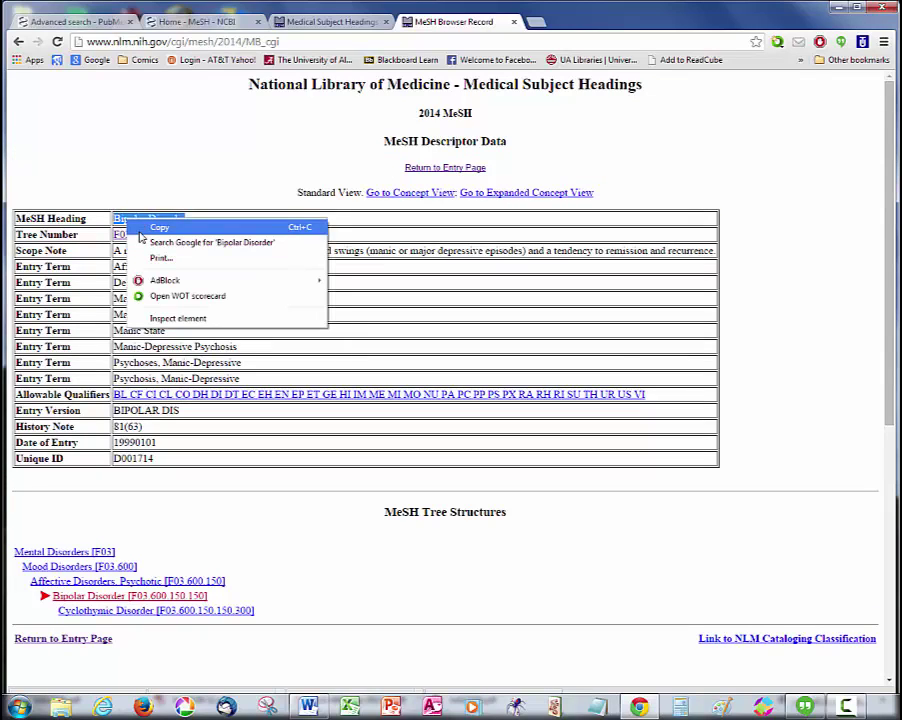
click(160, 227)
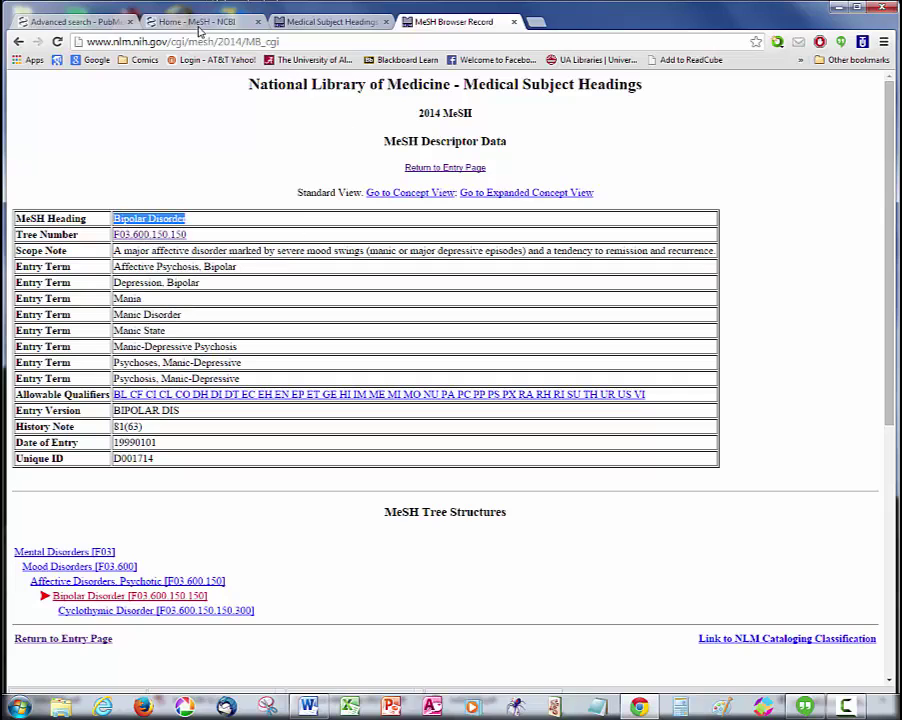
click(78, 22)
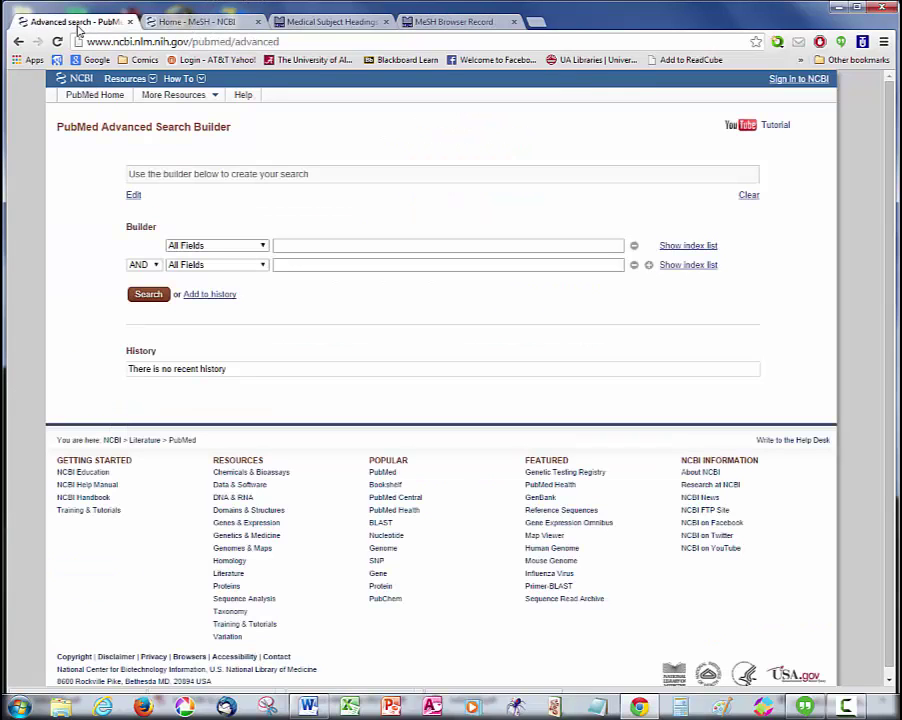
click(262, 247)
scroll(237, 406, down, 3)
scroll(237, 406, down, 2)
click(222, 368)
click(338, 245)
right_click(338, 245)
click(372, 322)
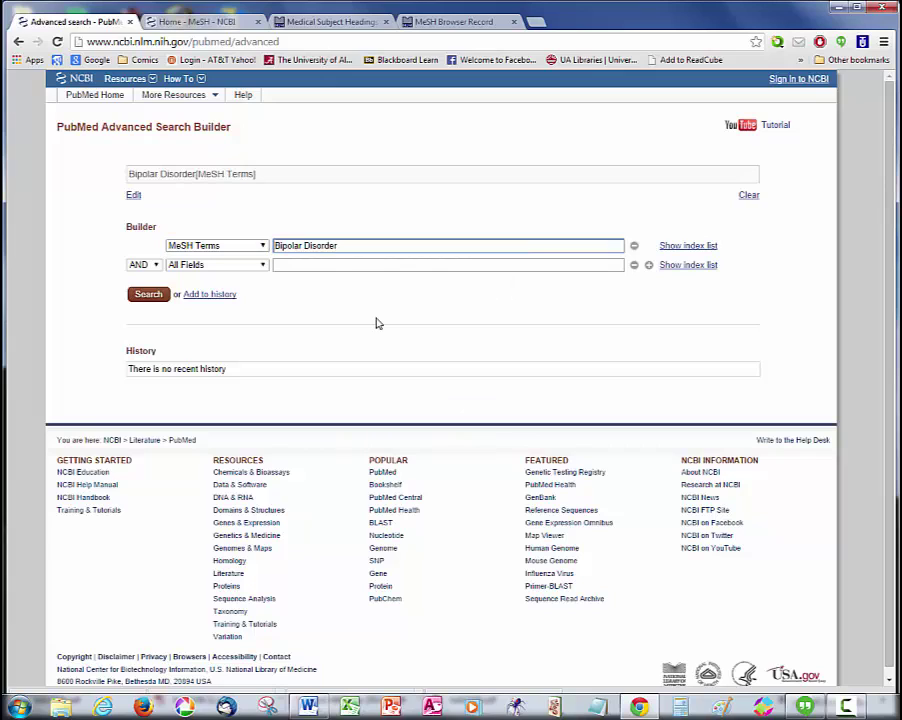
Search the MeSH Browser for the exact term "attention deficit" and open the record for Attention Deficit Disorder with Hyperactivity
click(452, 21)
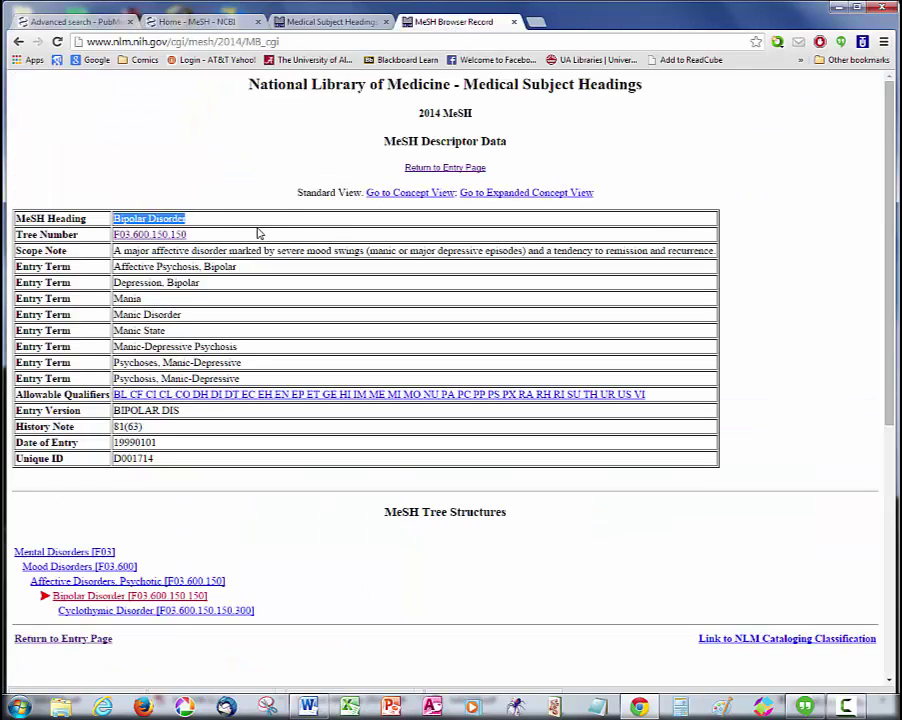
key(alt+Left)
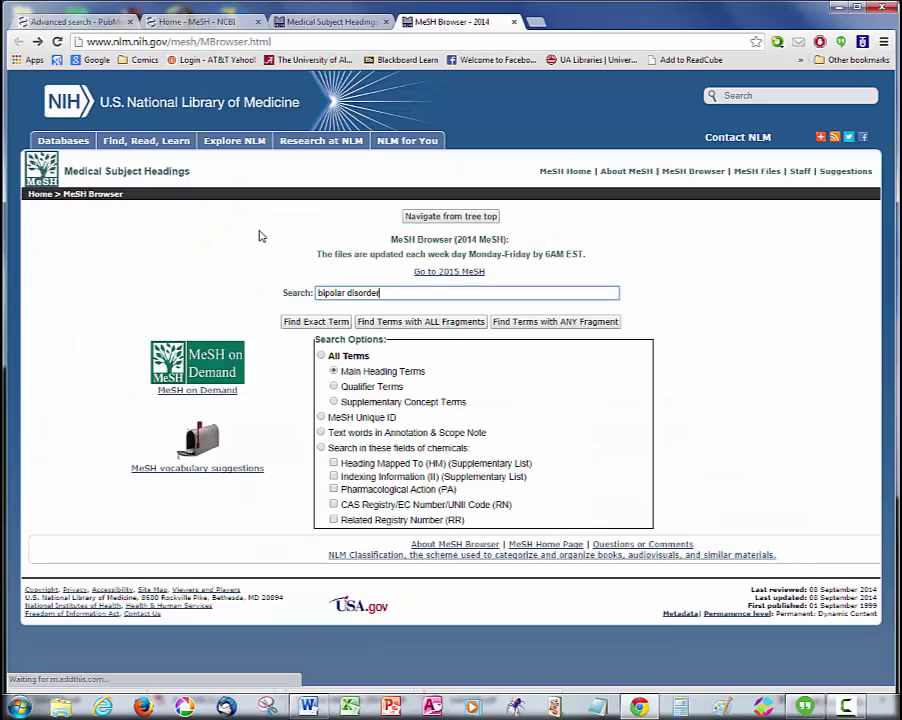
click(323, 293)
drag(323, 293, 298, 285)
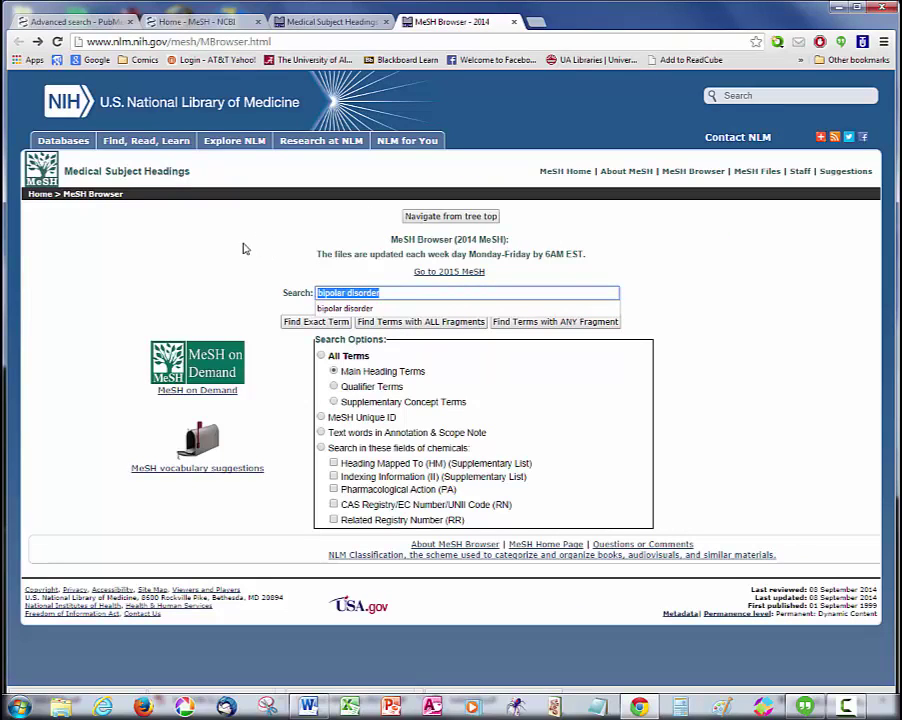
text(attention deficit)
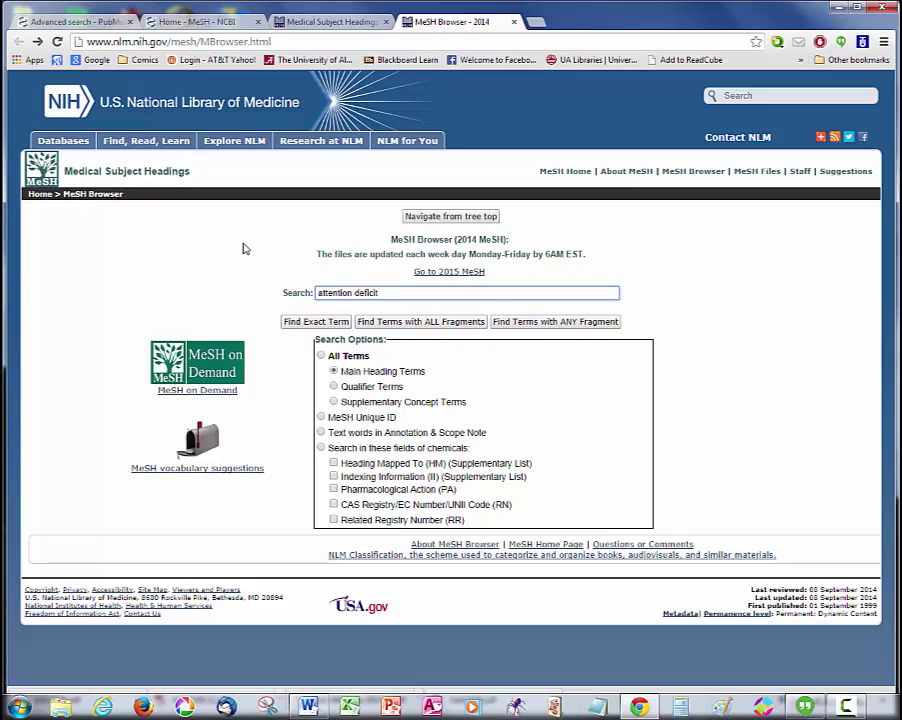
click(290, 323)
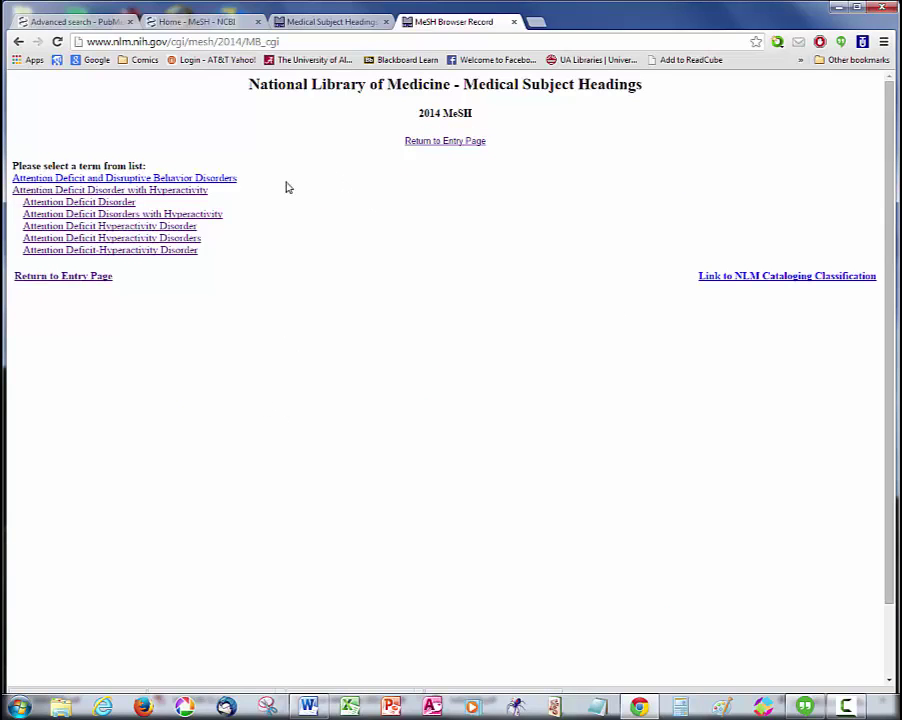
click(200, 192)
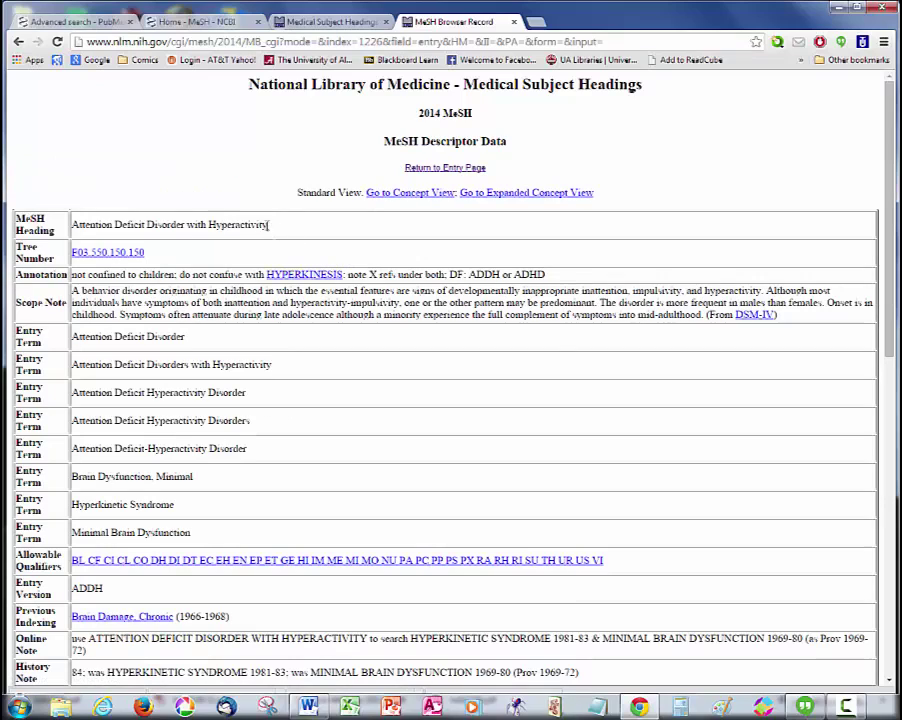
Copy the heading "Attention Deficit Disorder with Hyperactivity" into the second row of PubMed's search builder as a MeSH Terms search joined with AND
drag(272, 228, 70, 227)
right_click(73, 225)
click(100, 231)
click(44, 20)
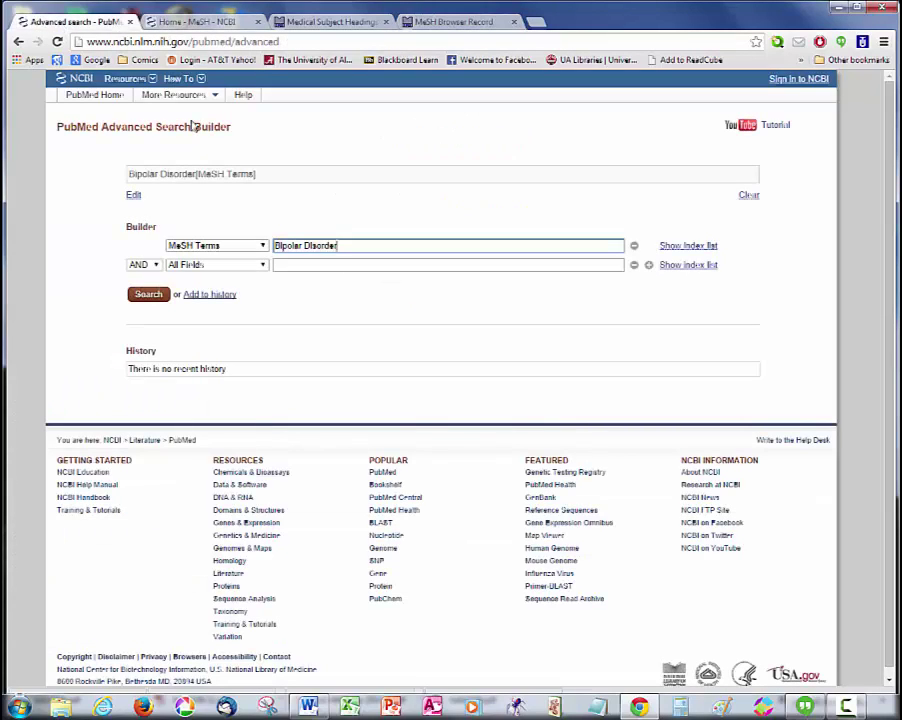
click(252, 265)
scroll(199, 446, down, 3)
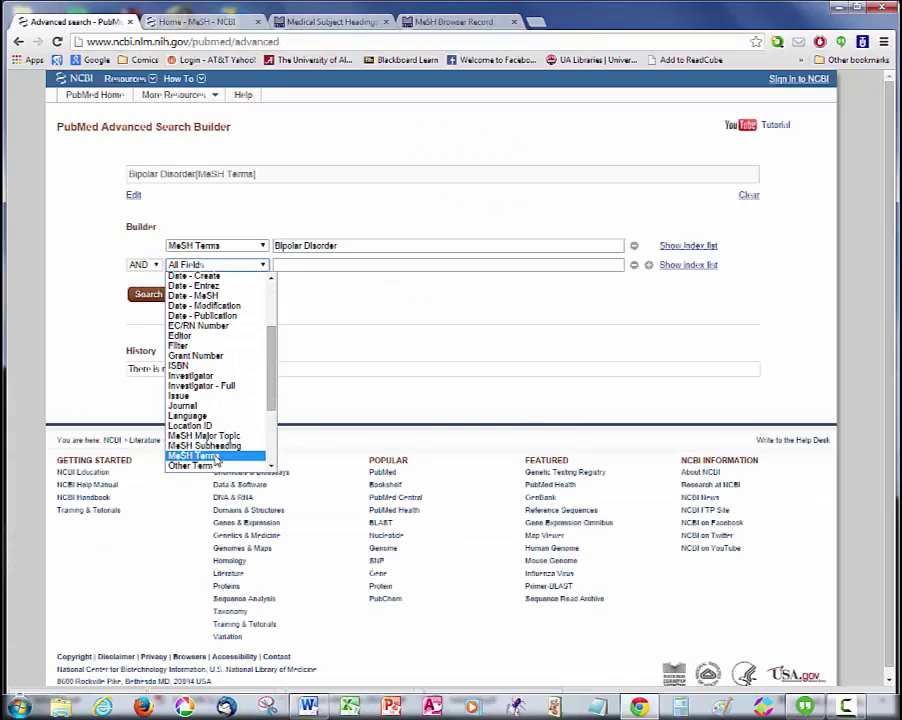
click(217, 457)
right_click(333, 264)
click(363, 343)
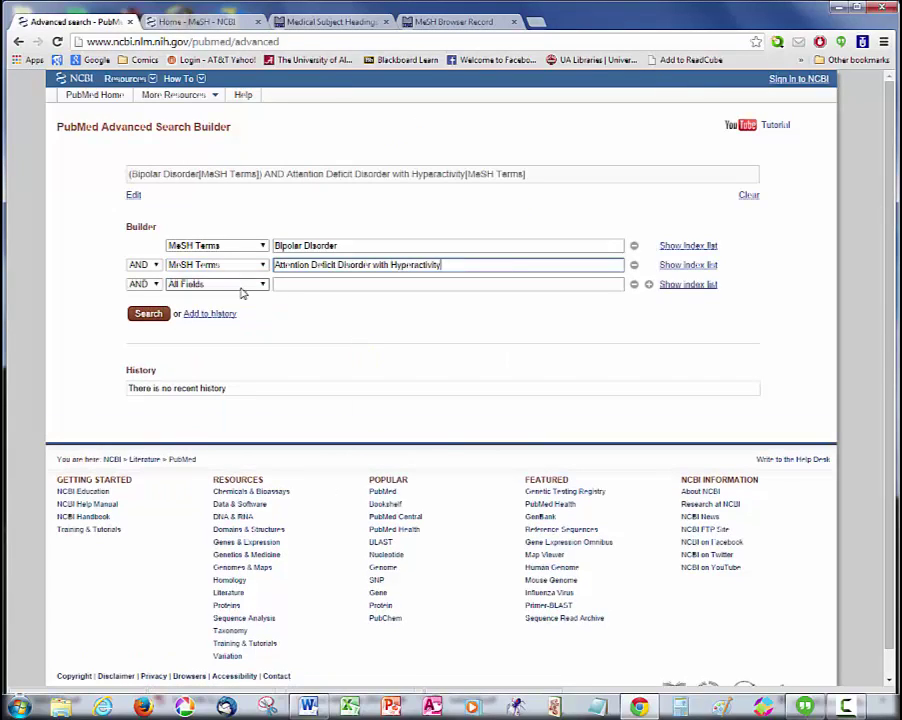
Add "comorbid*" in All Fields as the third AND row and run the PubMed search
click(298, 285)
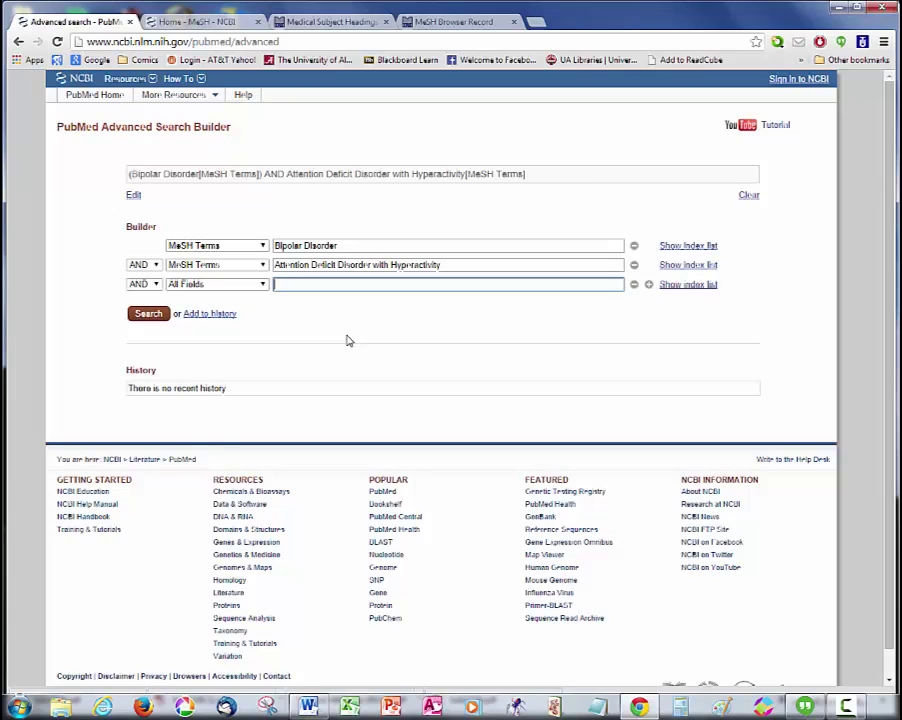
text(como)
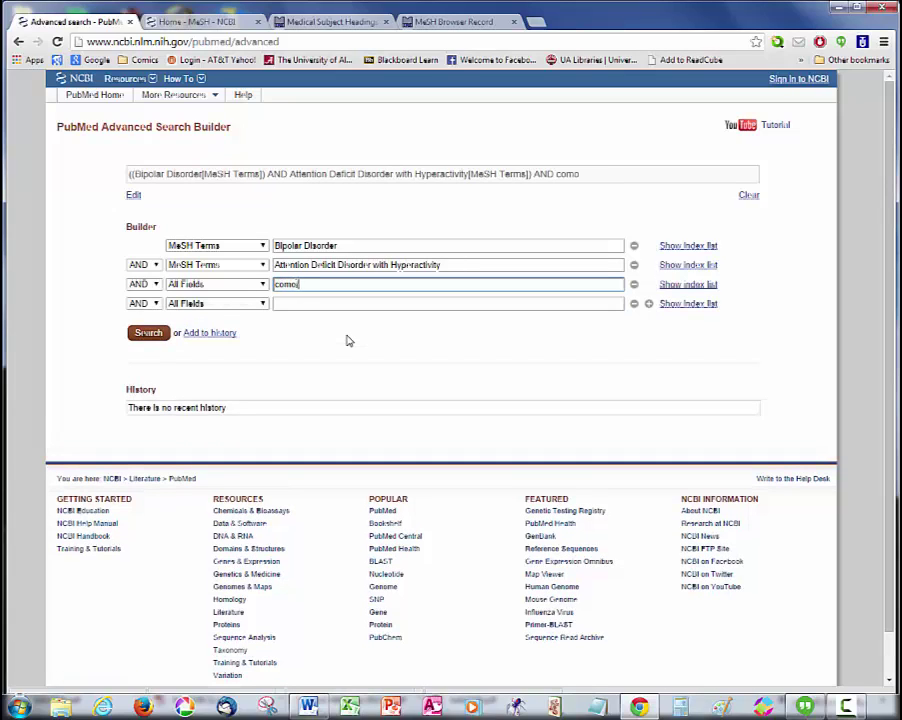
text(rbid*)
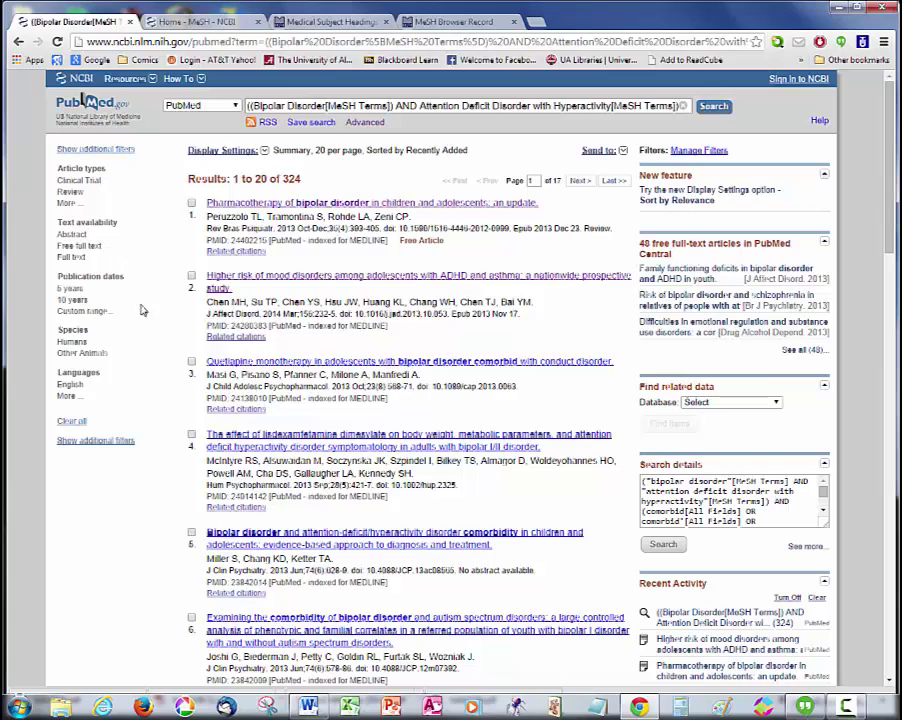
Filter the PubMed results to the last 5 years, English language and full text availability
click(72, 289)
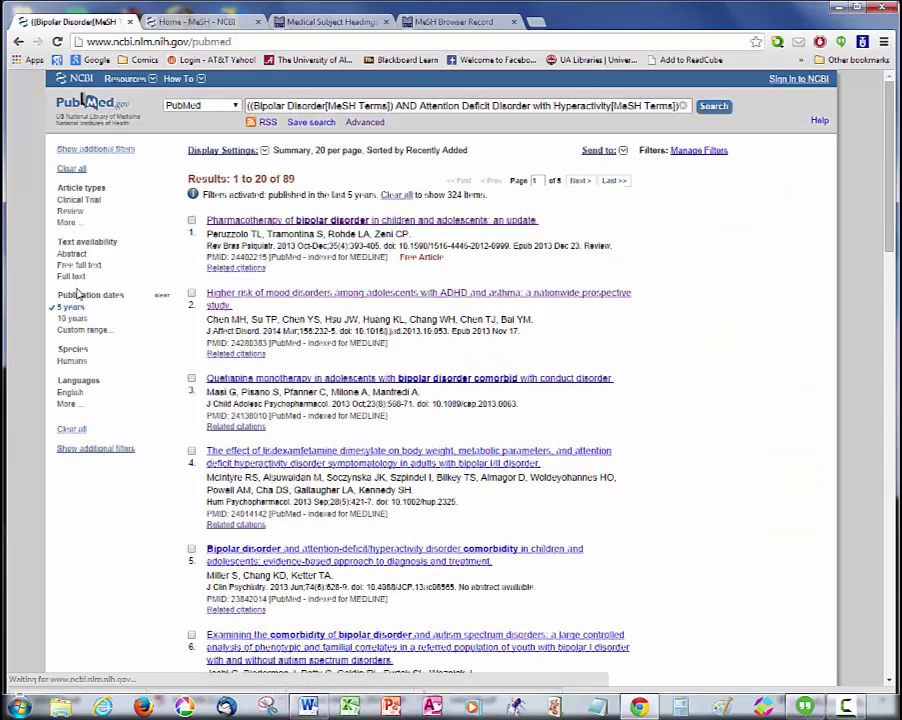
click(77, 395)
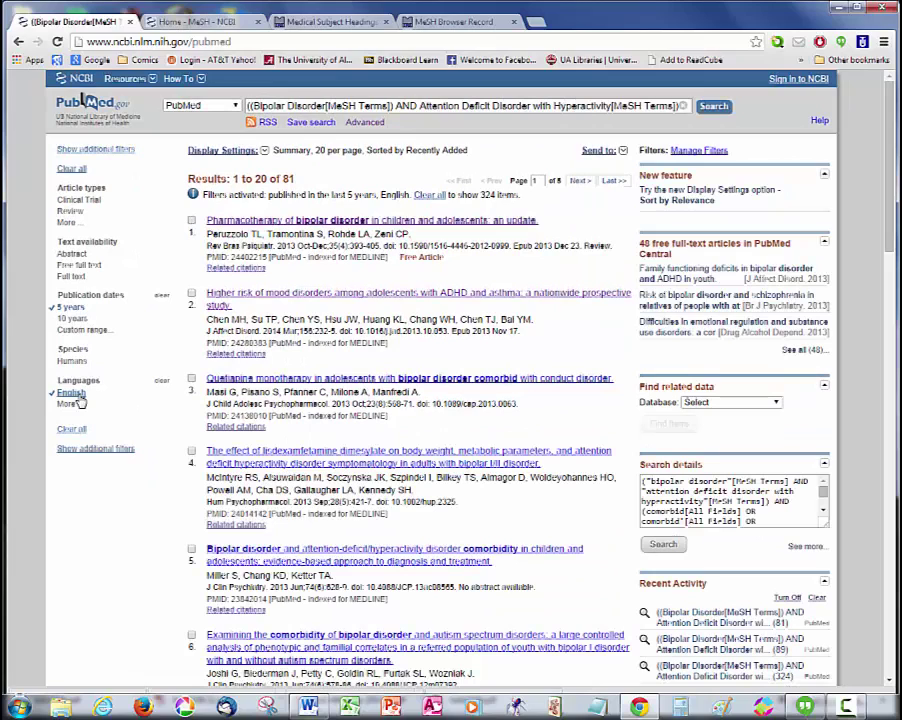
click(72, 276)
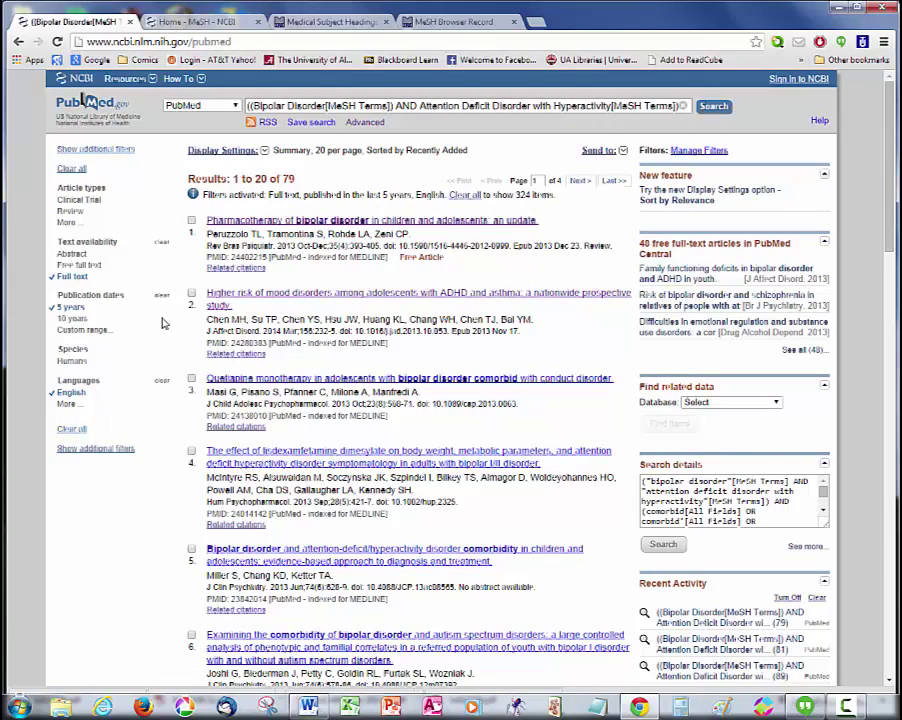
Open the free full text of "Pharmacotherapy of bipolar disorder in children and adolescents" and save it as 1516-4446-rbp-2013-35-4-393.pdf in New folder
click(428, 262)
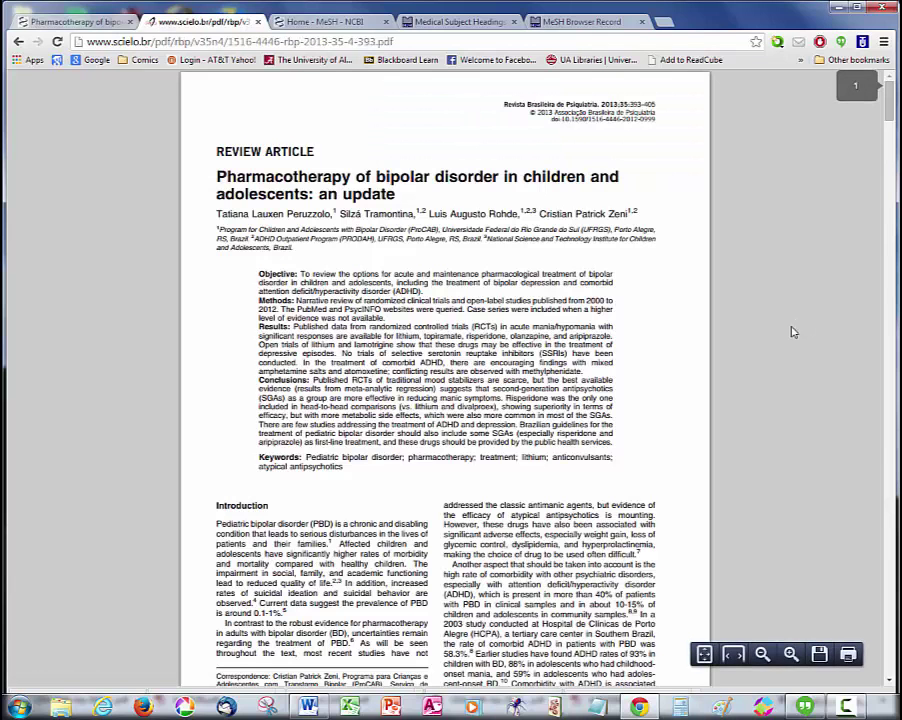
click(819, 655)
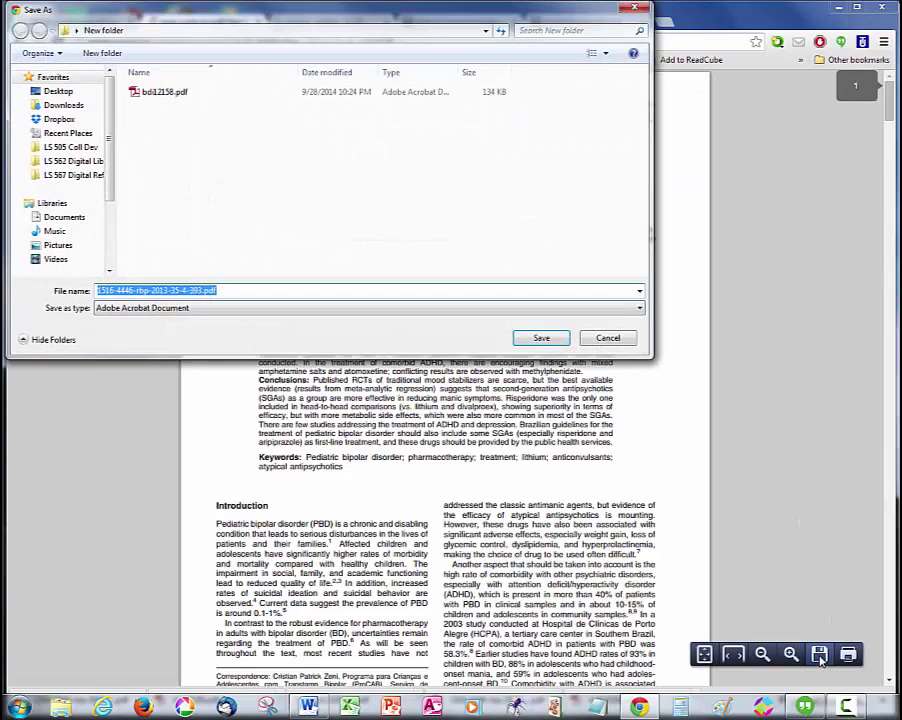
click(540, 339)
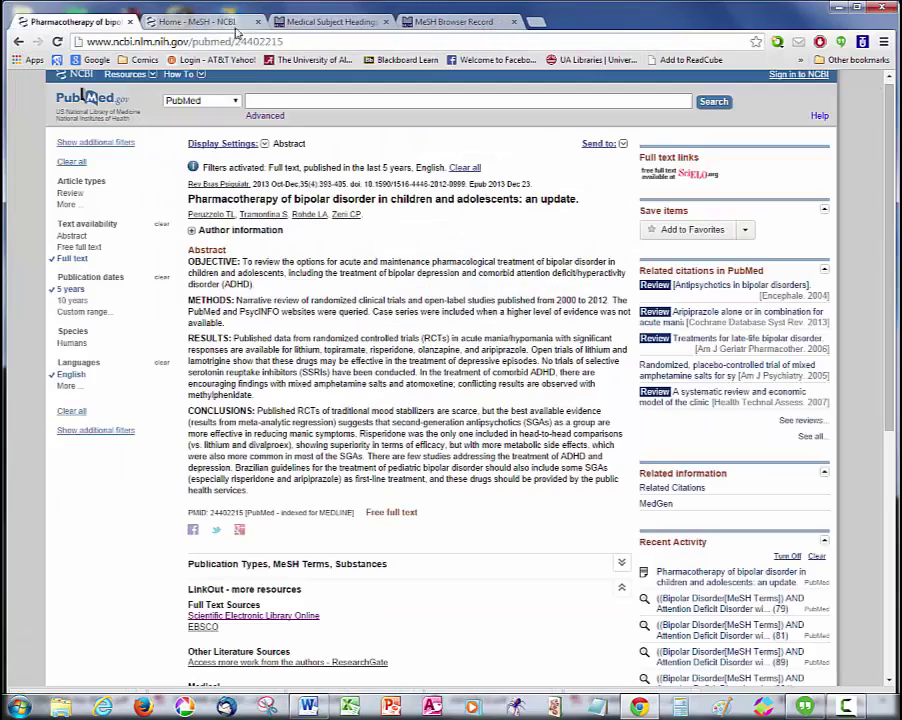
middle_click(186, 20)
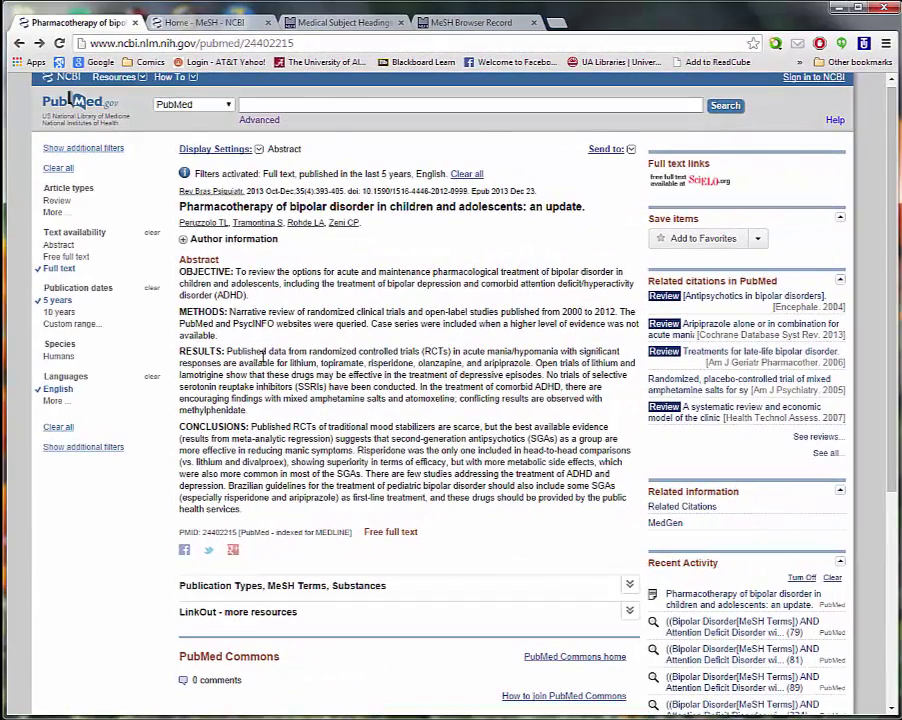
Open the record on bipolar disorder and attention-deficit/hyperactivity disorder comorbidity in children and adolescents, copy its title, and check University Libraries for full text
key(alt+Left)
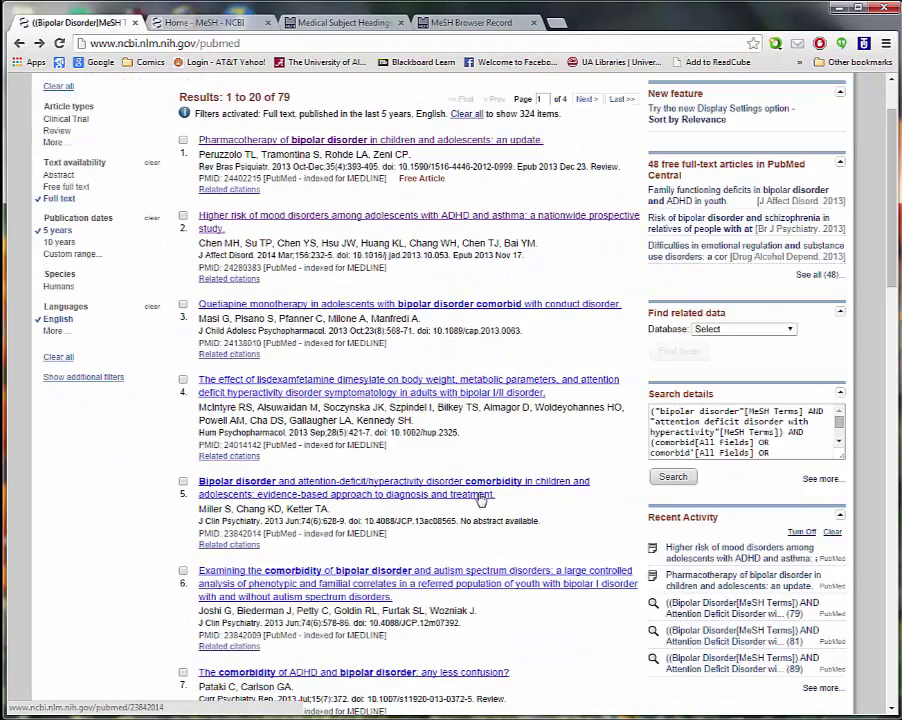
click(481, 500)
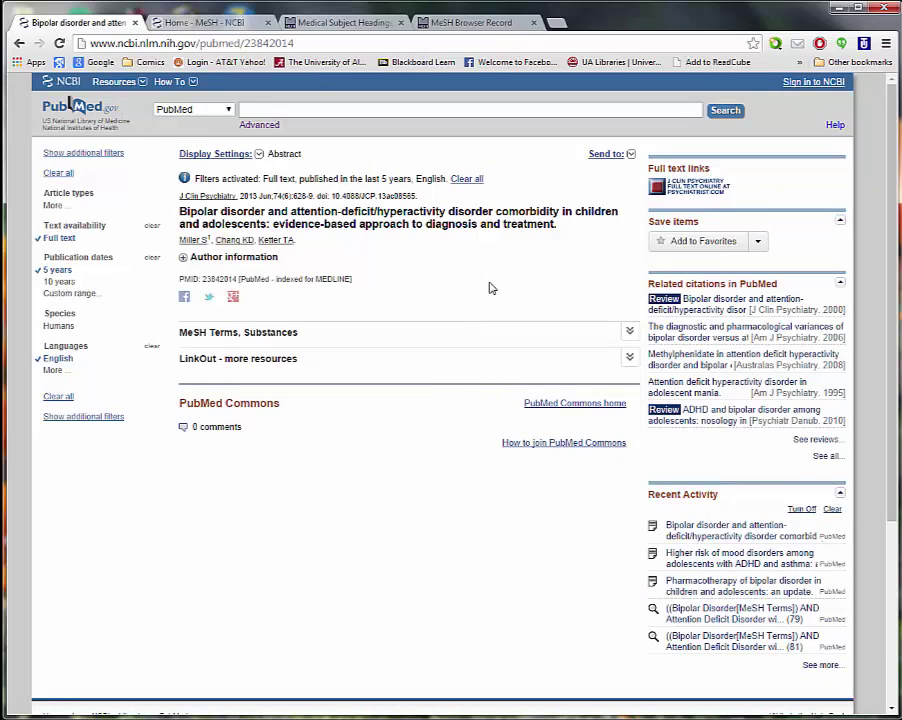
drag(560, 232, 179, 213)
right_click(300, 217)
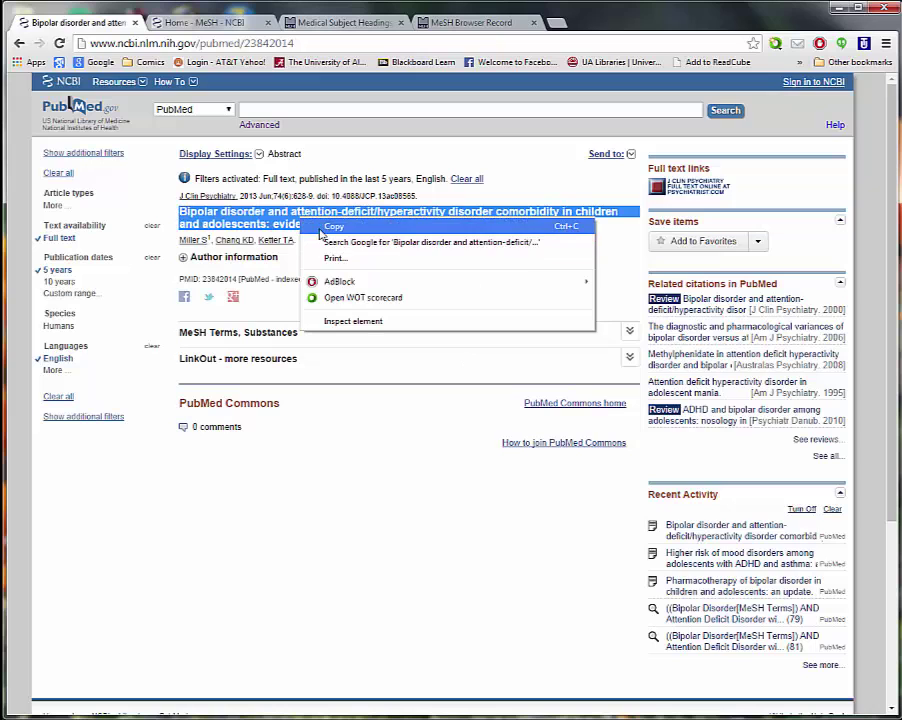
click(345, 225)
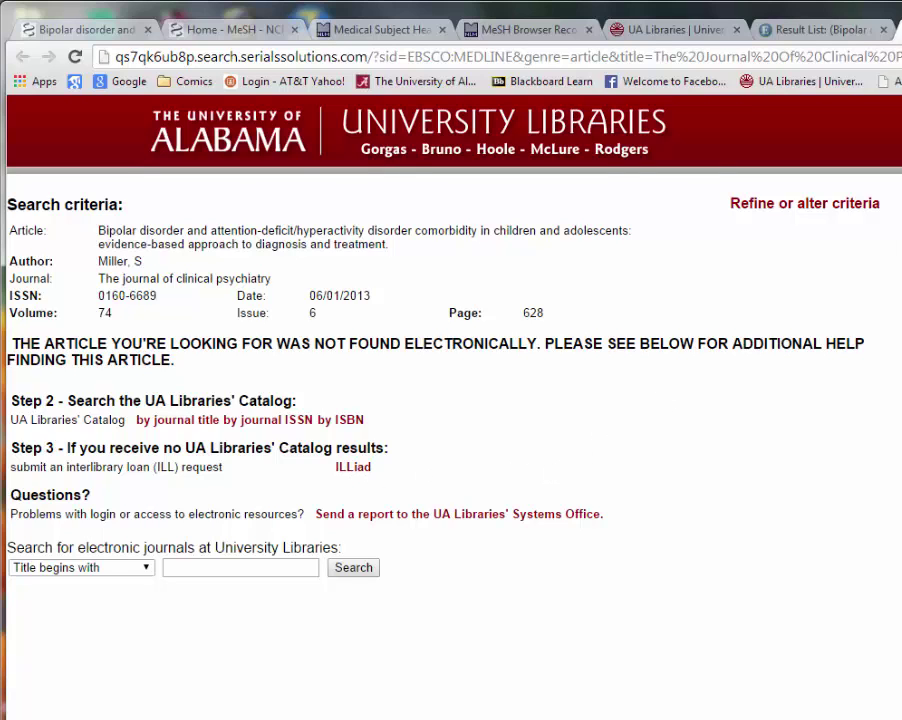
key(ctrl+w)
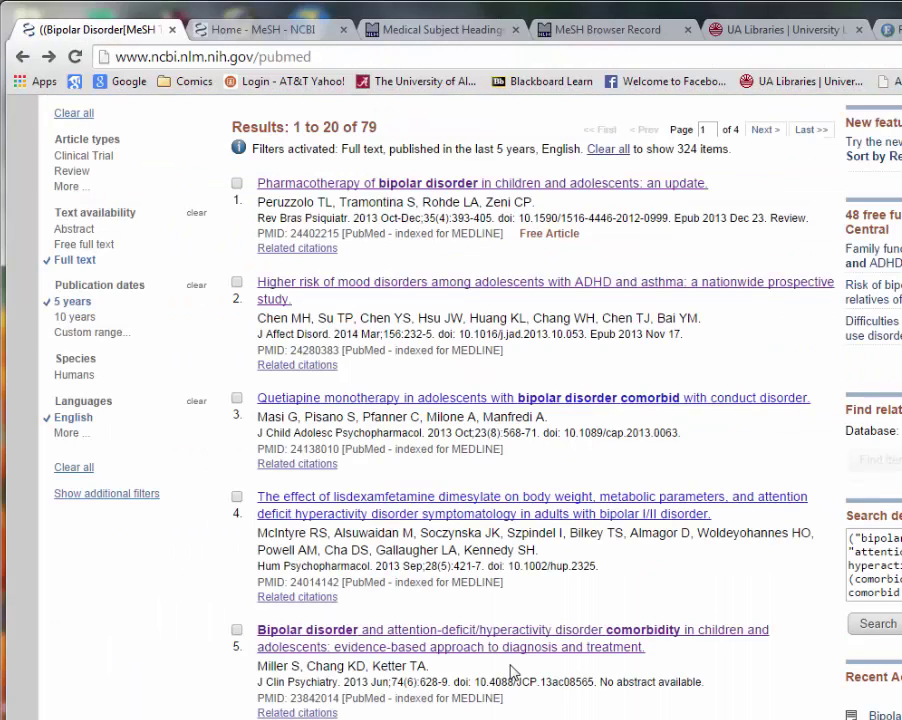
Open the PubMed record "The comorbidity of ADHD and bipolar disorder: any less confusion?" and copy its title
scroll(510, 672, down, 3)
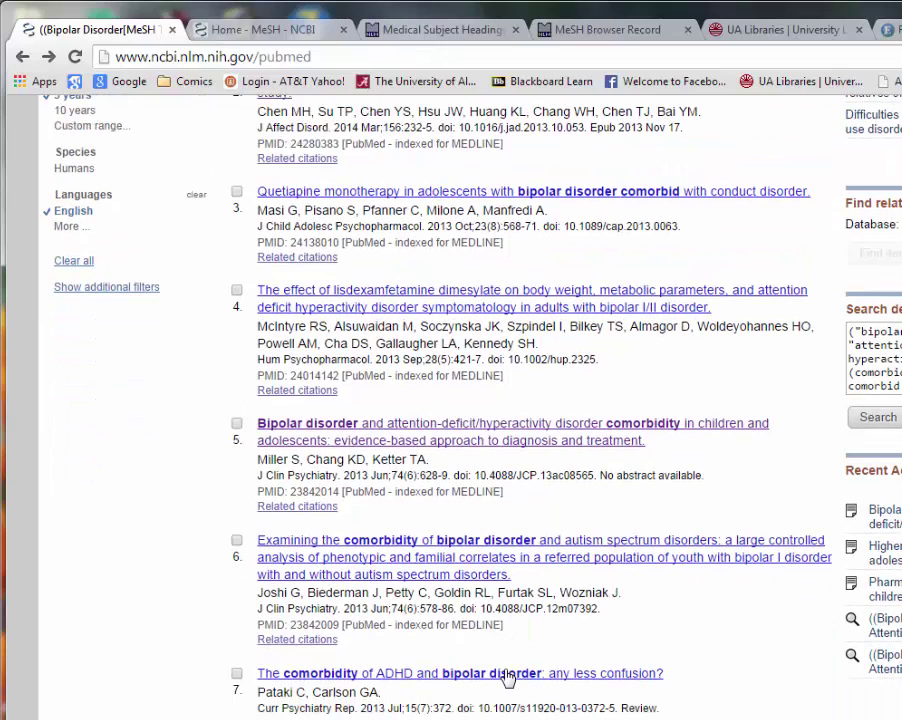
click(508, 676)
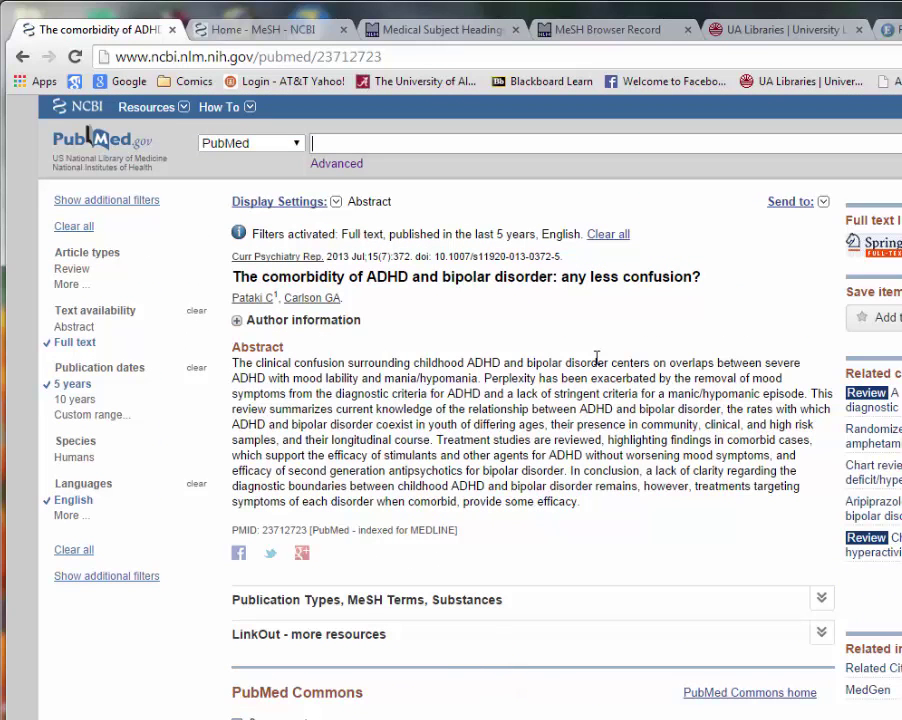
drag(705, 281, 231, 275)
right_click(235, 277)
click(252, 286)
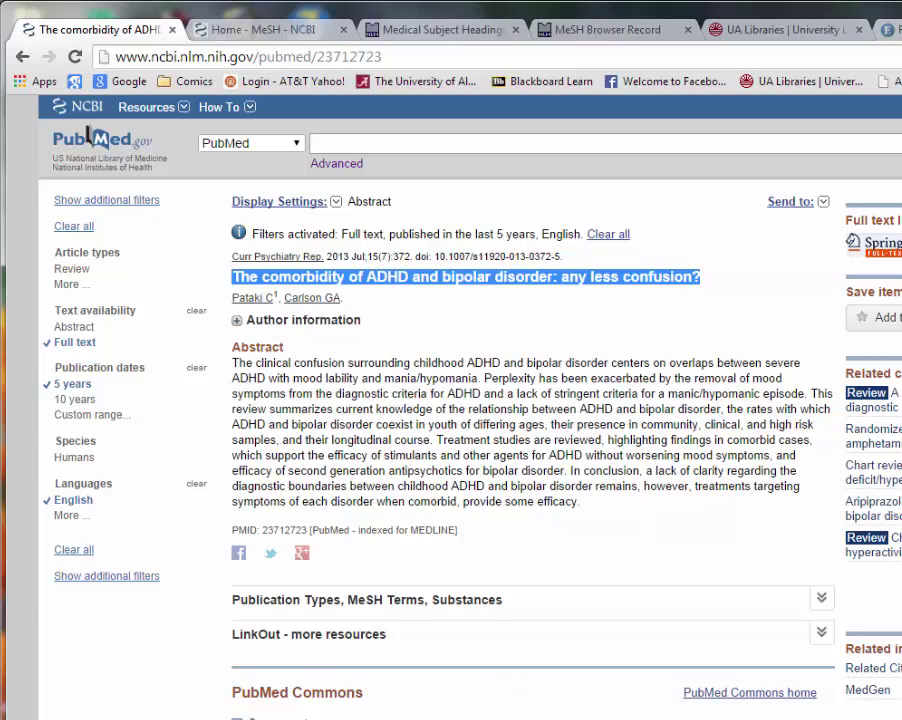
Search the library's EBSCO database for the copied title "The comorbidity of ADHD and bipolar disorder: any less confusion?"
key(ctrl+shift+Tab)
triple_click(413, 194)
key(ctrl+v)
click(510, 195)
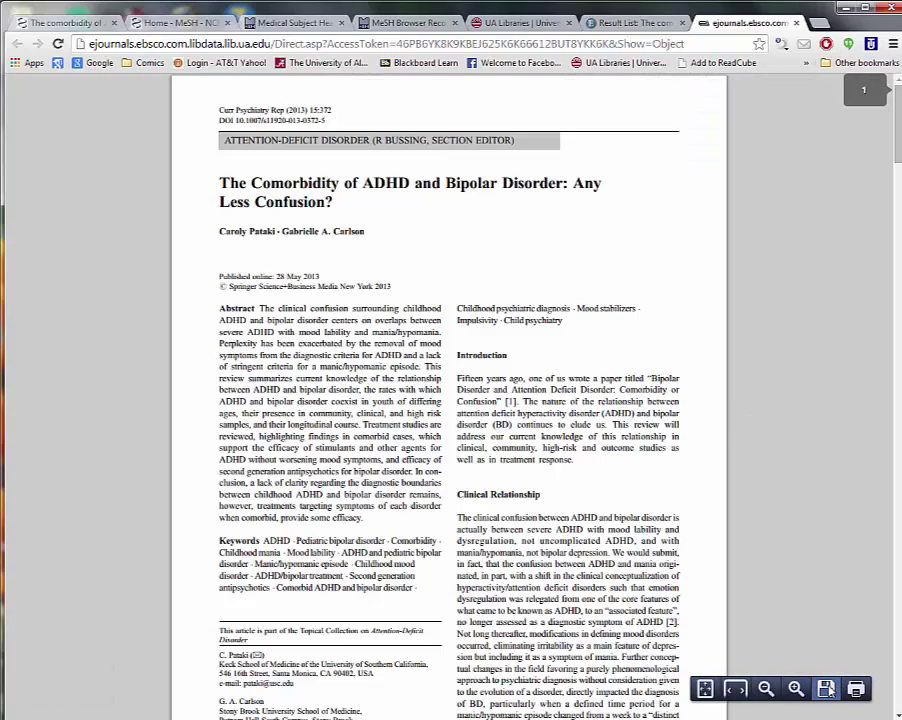
click(826, 688)
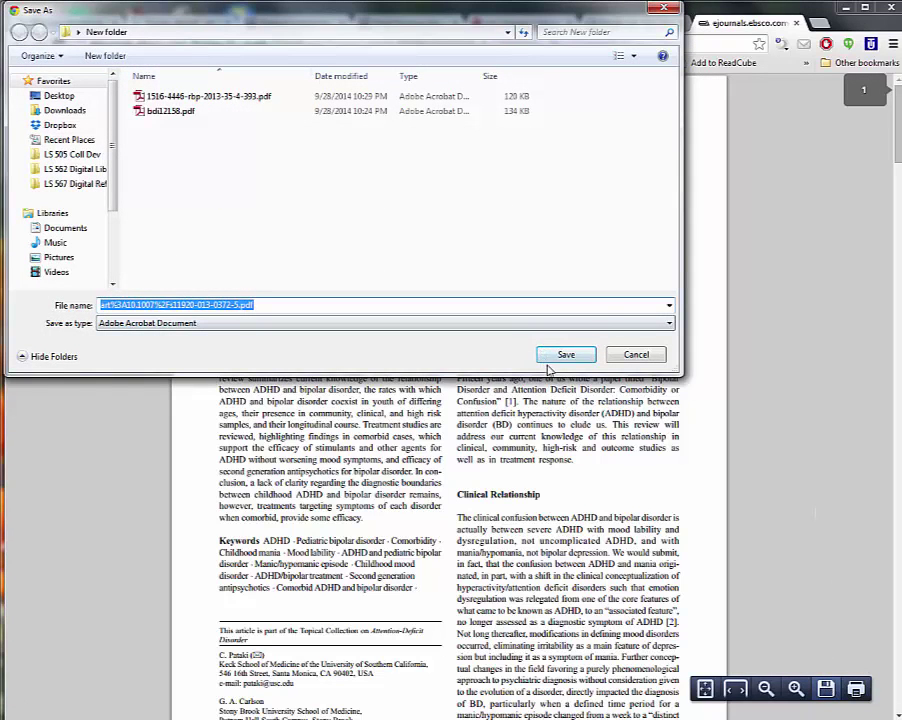
click(548, 355)
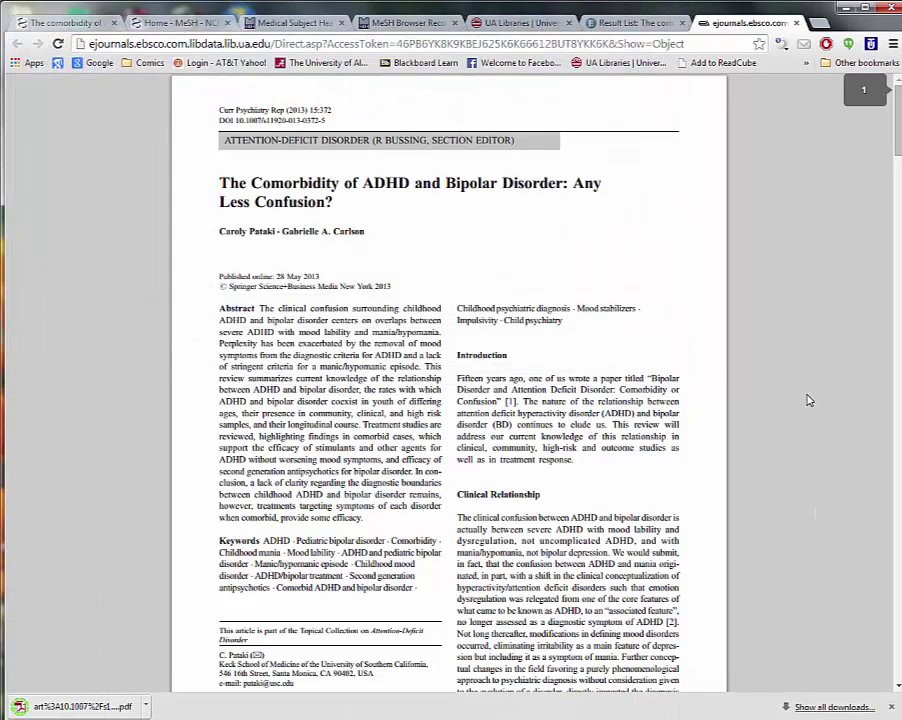
click(44, 27)
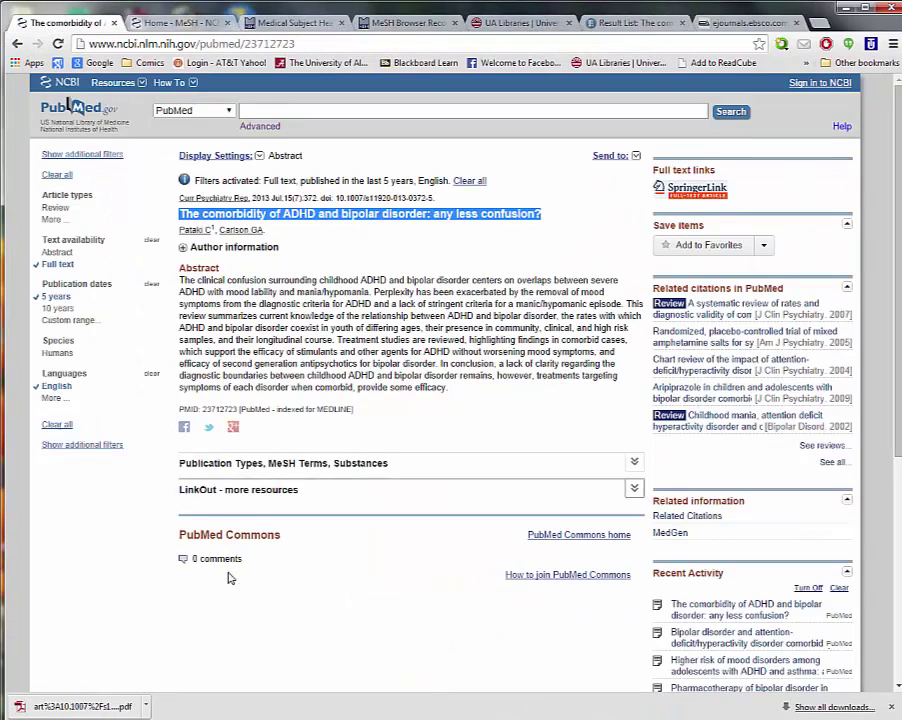
key(alt+Left)
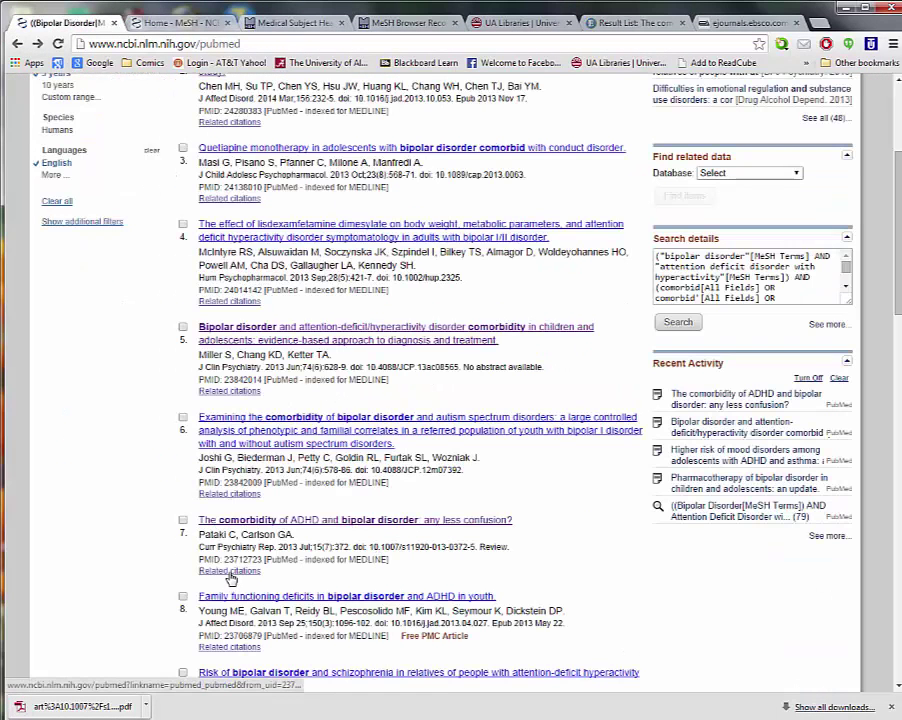
click(229, 572)
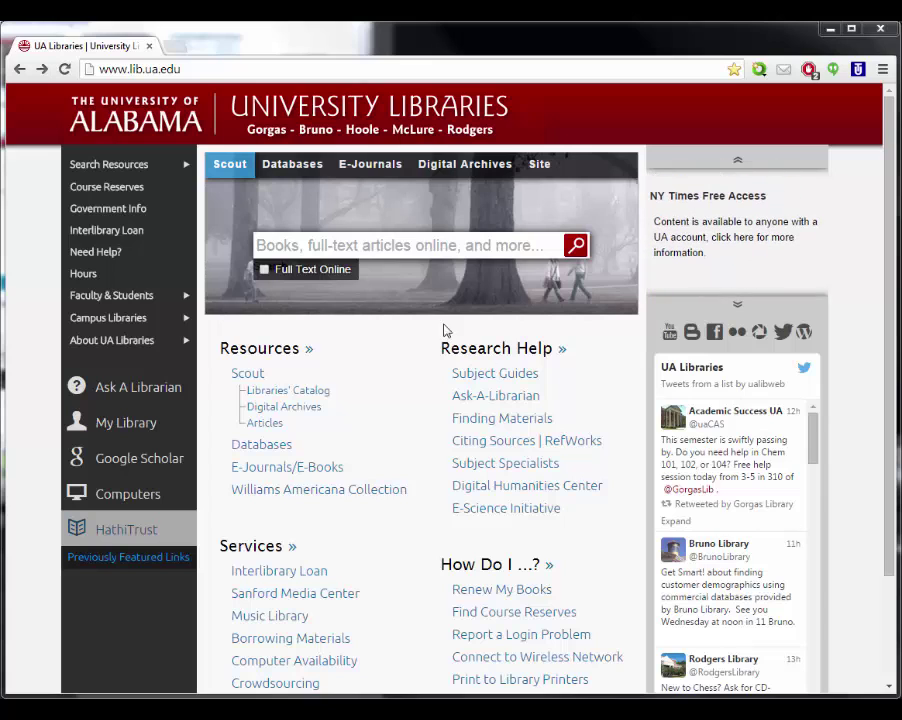
Search the University Libraries databases by title for "apa" and open APA Style Guide to Electronic Resources, 6th Edition, at its reference examples
click(257, 448)
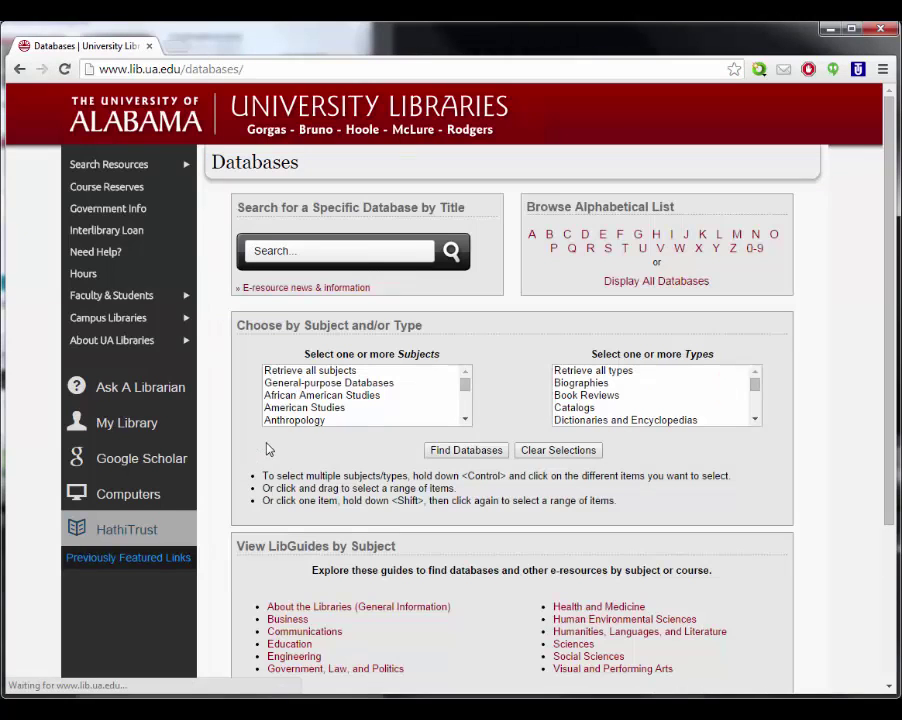
click(305, 251)
text(apa)
key(Return)
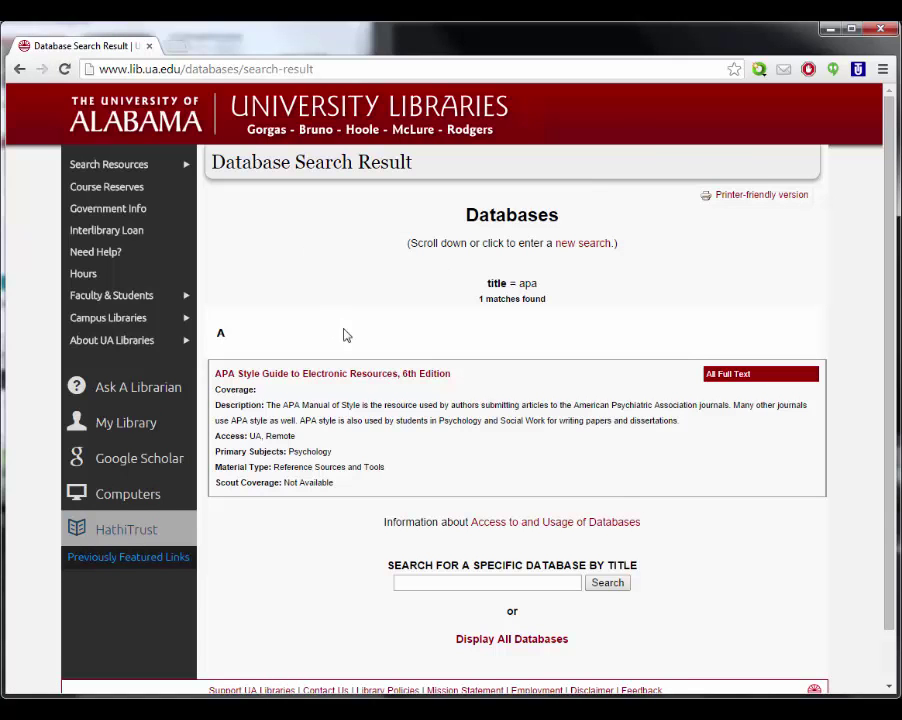
click(357, 376)
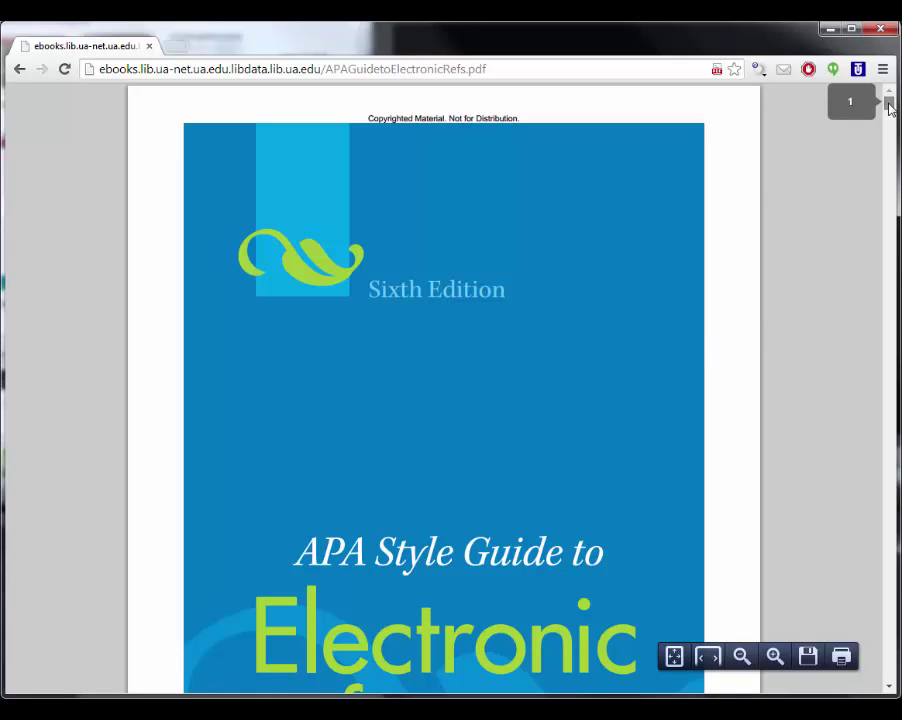
drag(888, 106, 897, 652)
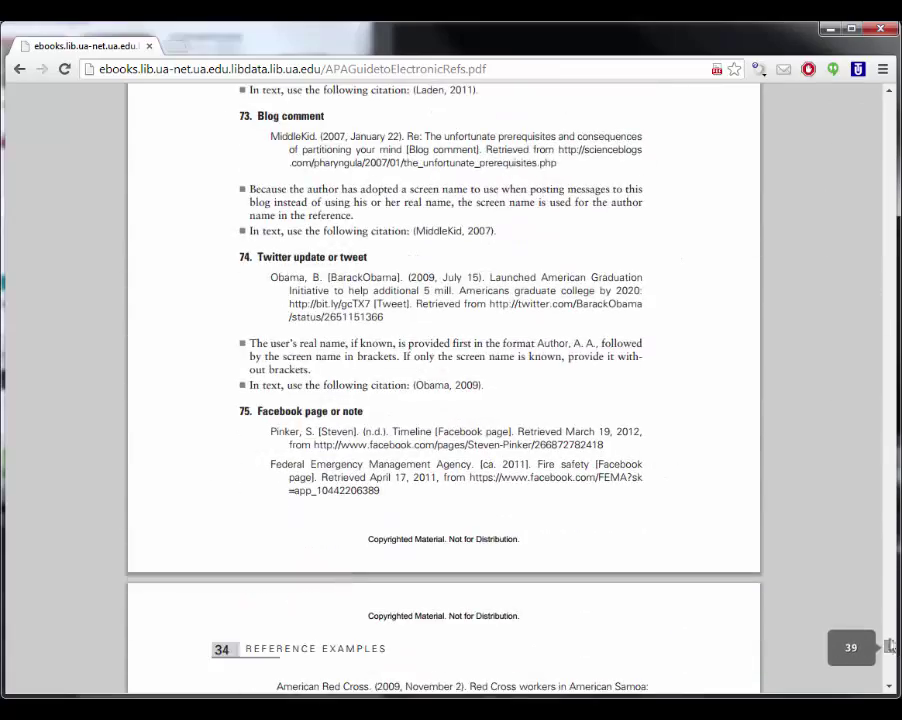